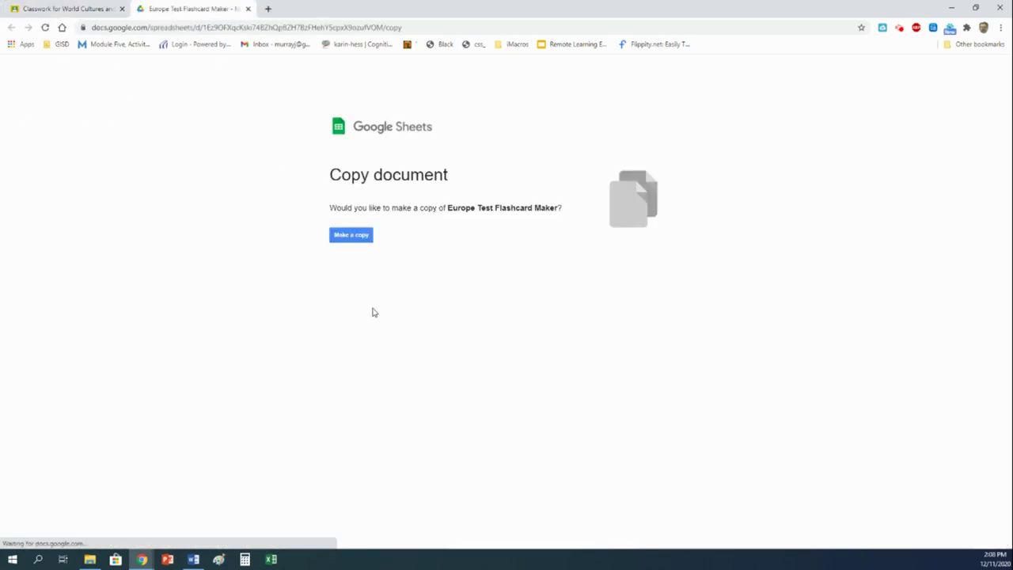
- Make a copy of the Europe Test Flashcard Maker spreadsheet and set its zoom to 200%
left_click(351, 235)
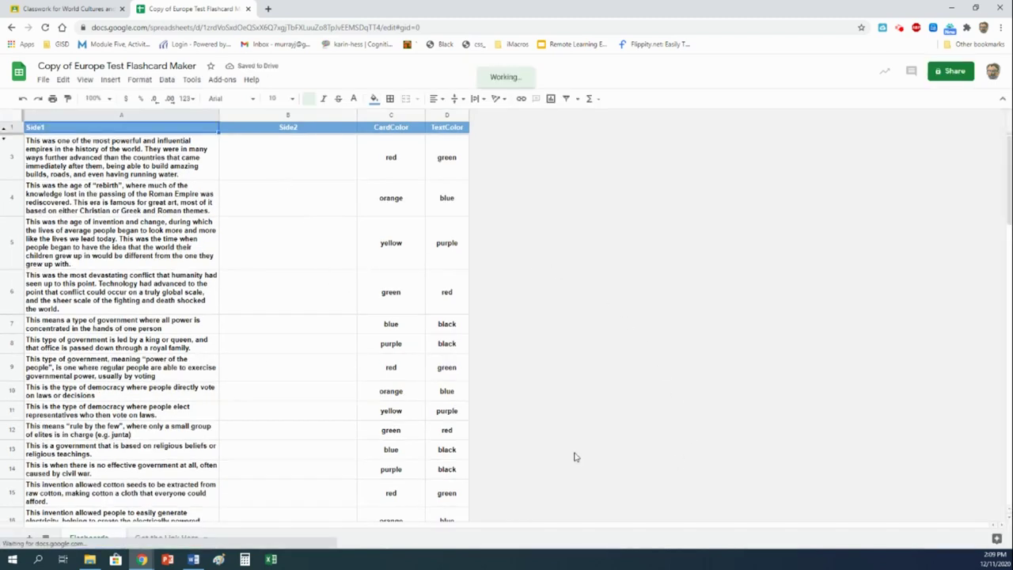
left_click(109, 101)
left_click(101, 221)
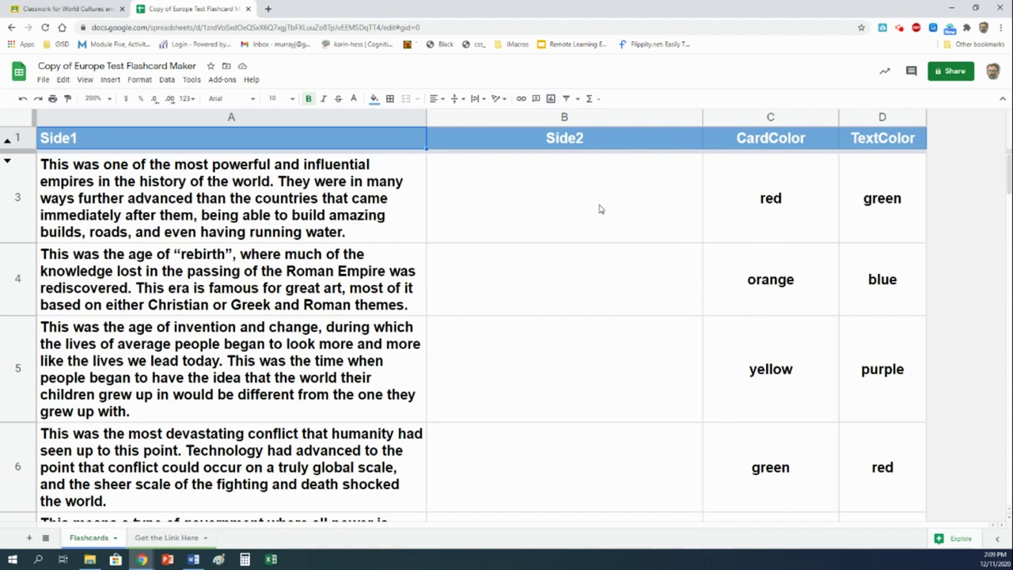
- Fill in the Side2 answers "Roman Empire" in B3 and "Renaissance" in B4
left_click(559, 197)
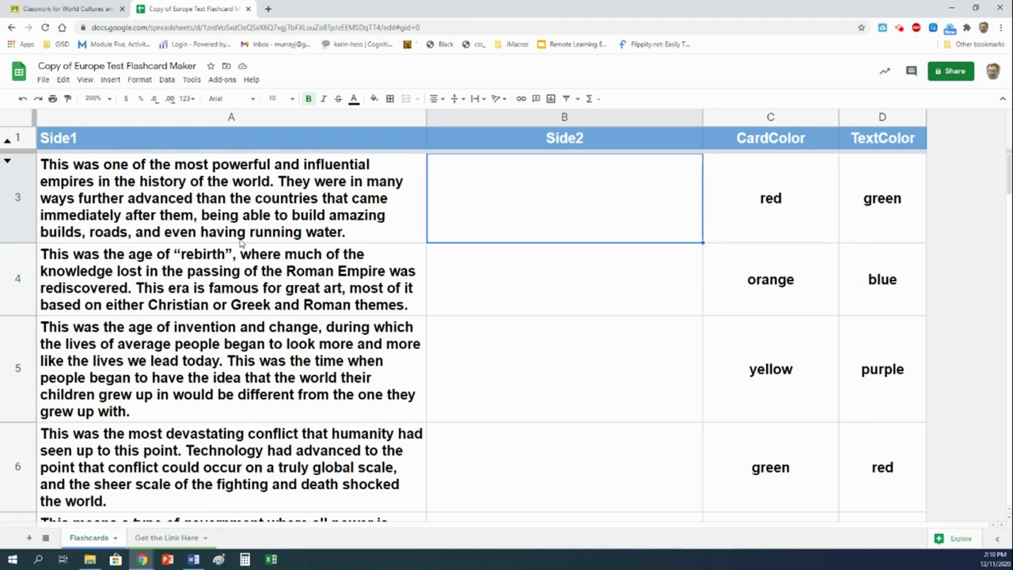
double_click(554, 196)
type("Roma")
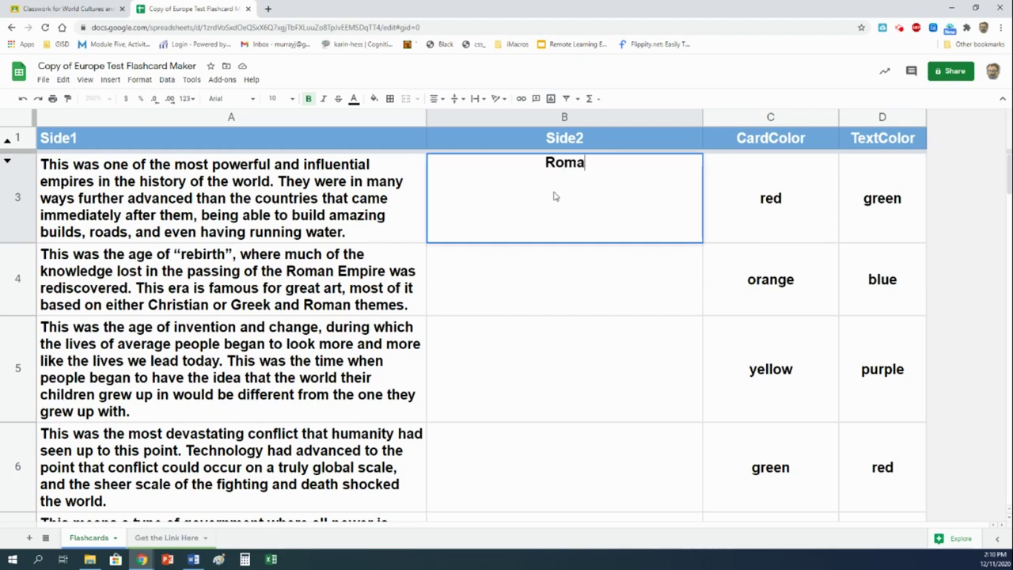
type("n Empire")
key("Return")
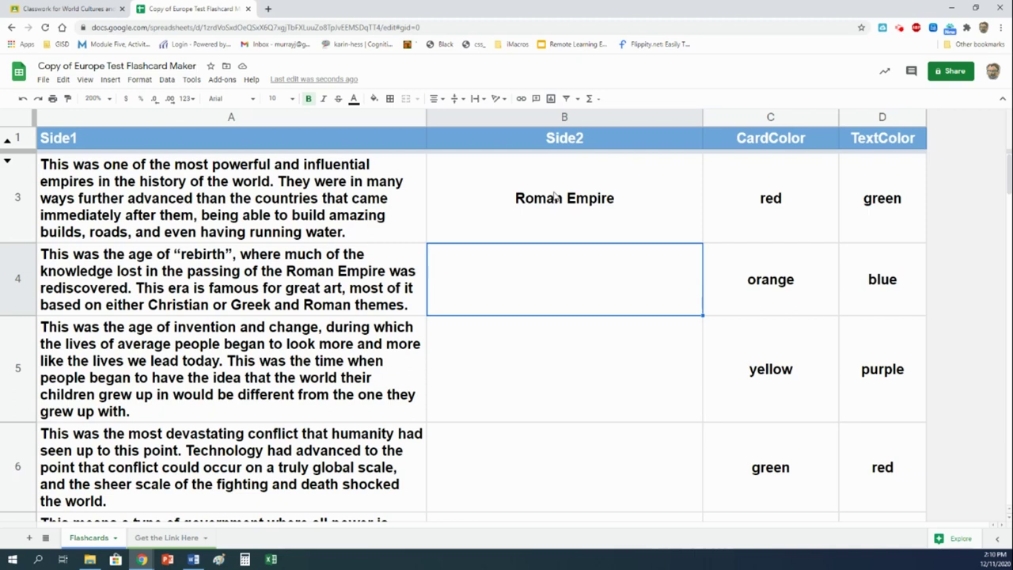
type("Renaissance")
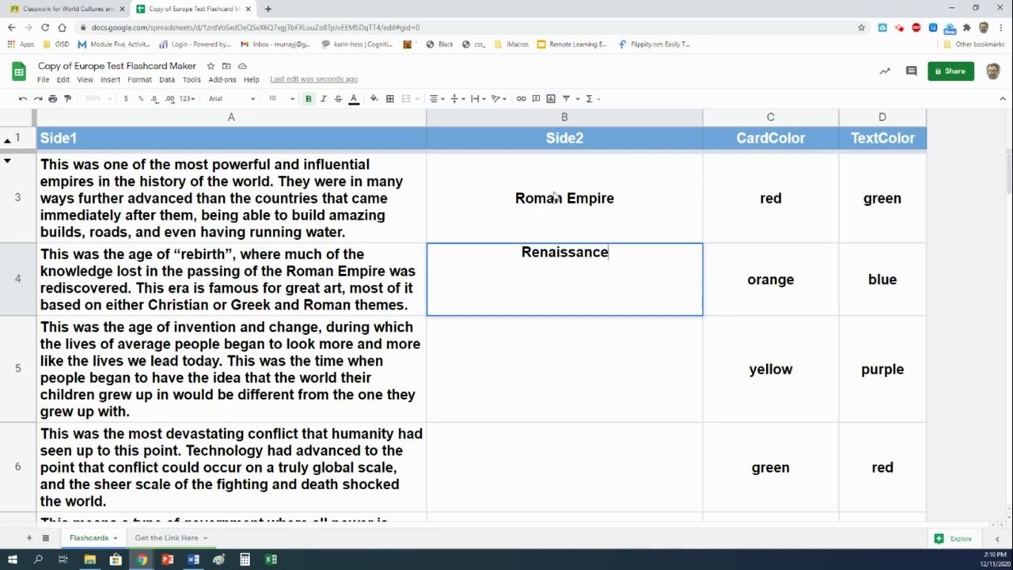
key("Return")
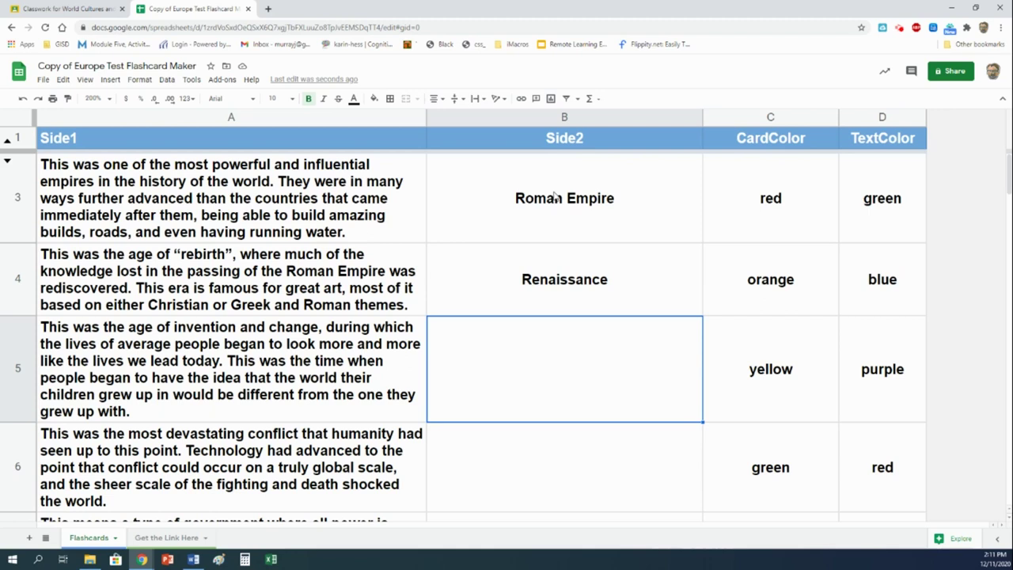
- Fill in the Side2 answers "Industrial Revolution" in B5 and "World War I" in B6
type("Industr")
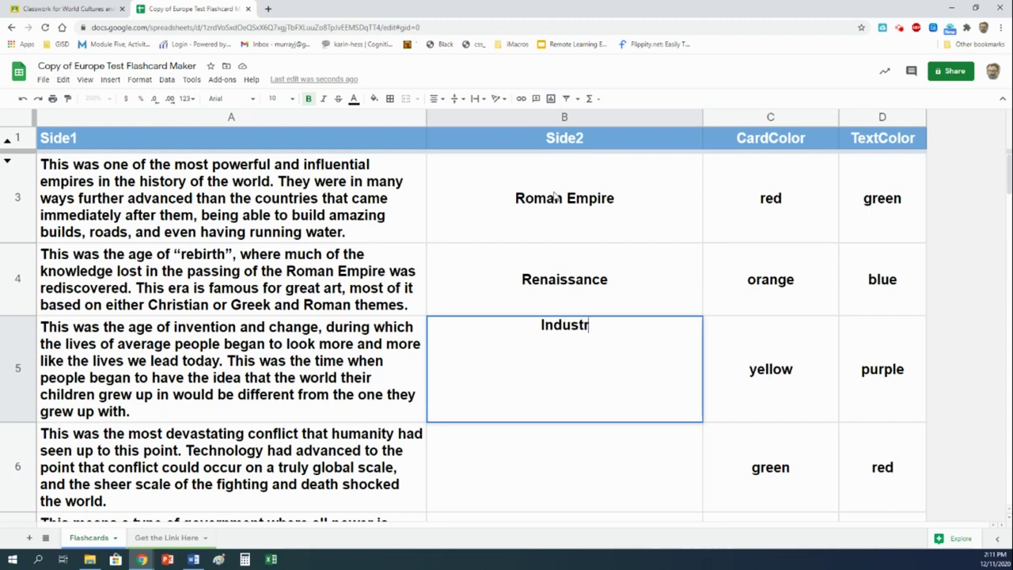
type("ial Revol")
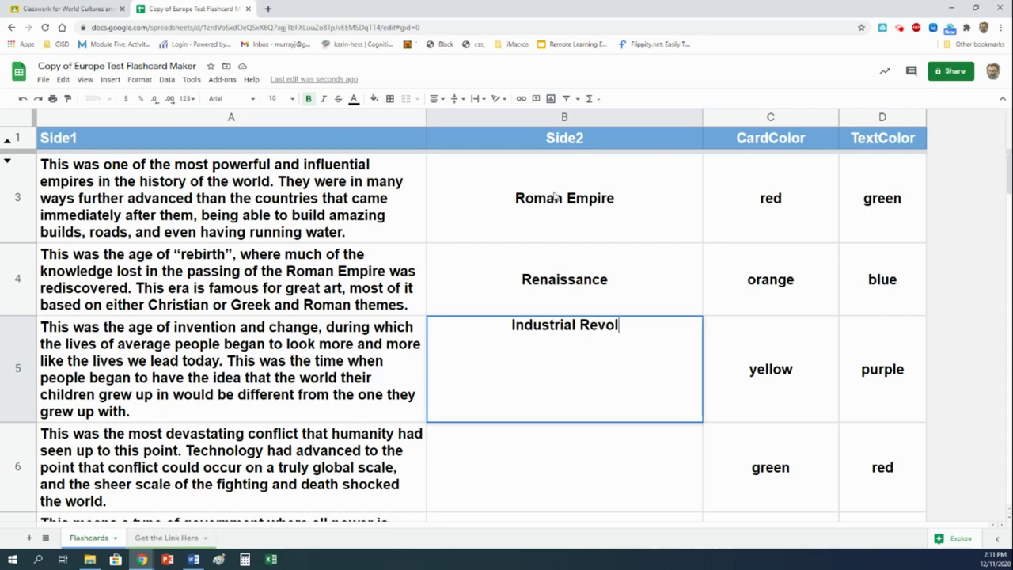
type("ution")
key("Return")
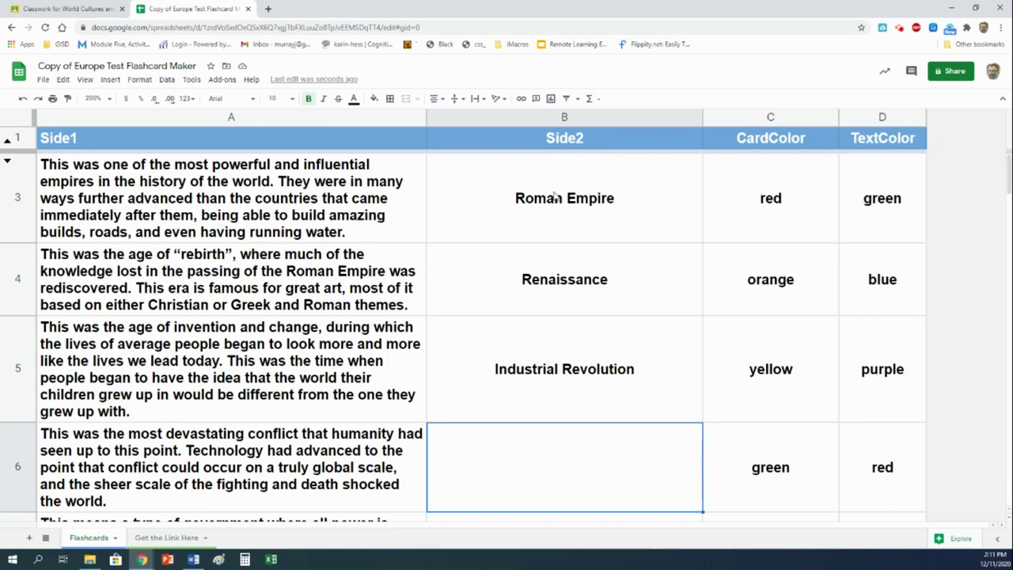
type("World War I")
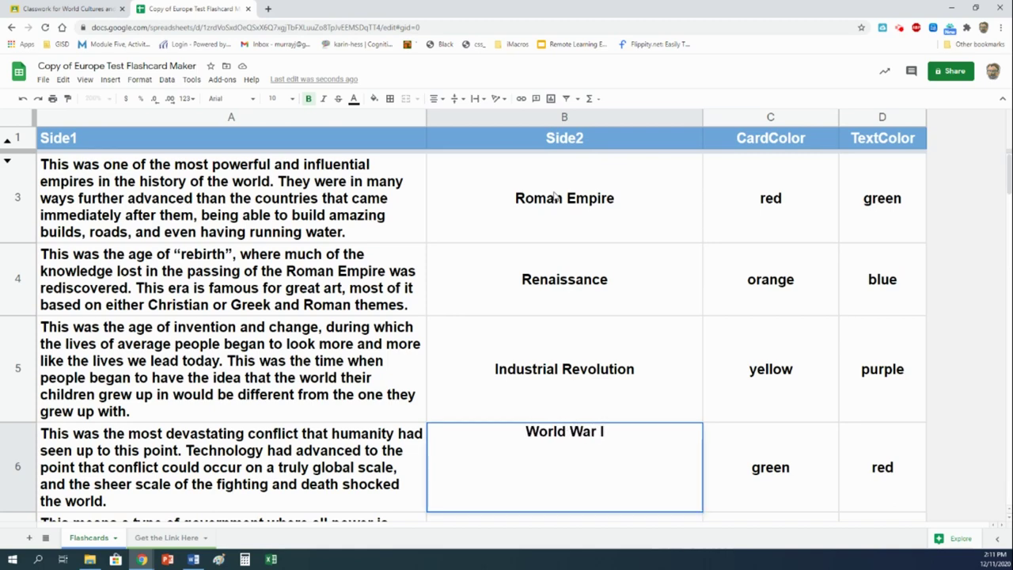
key("Return")
- Fill in the Side2 government types "autocracy" in B7 and "monarchy" in B8
scroll(555, 202, "up", 1)
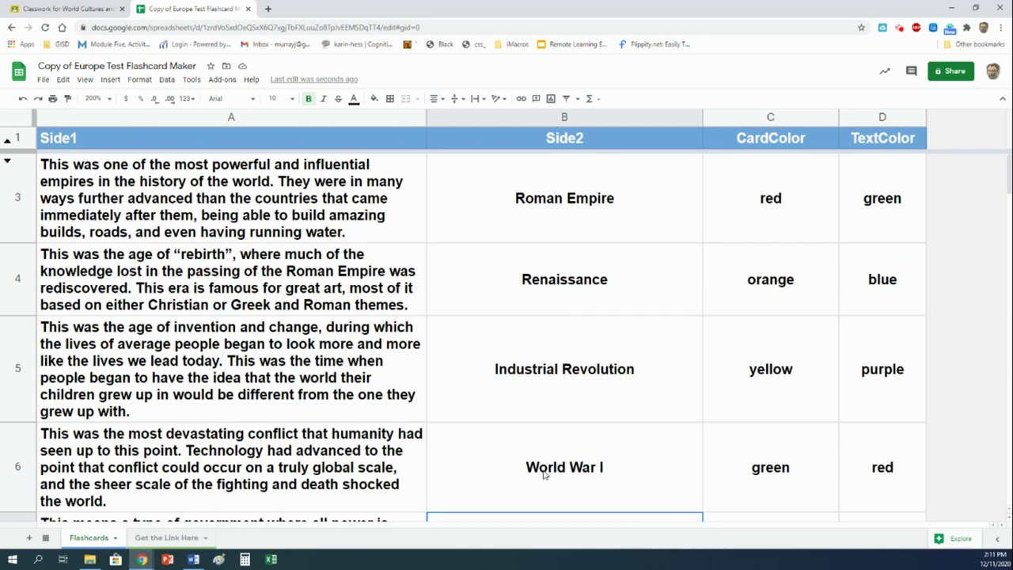
scroll(557, 433, "down", 1)
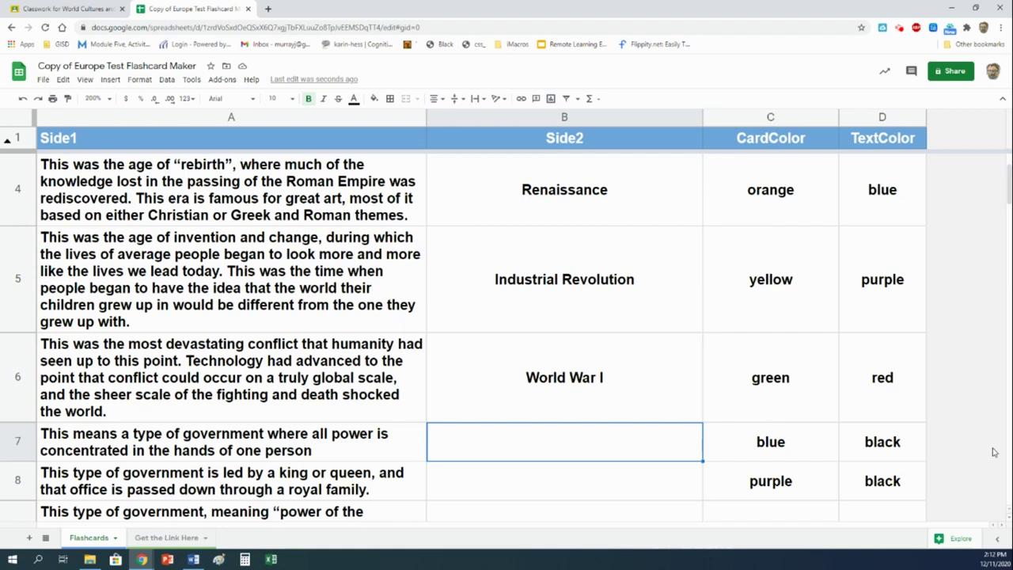
type("autocracy")
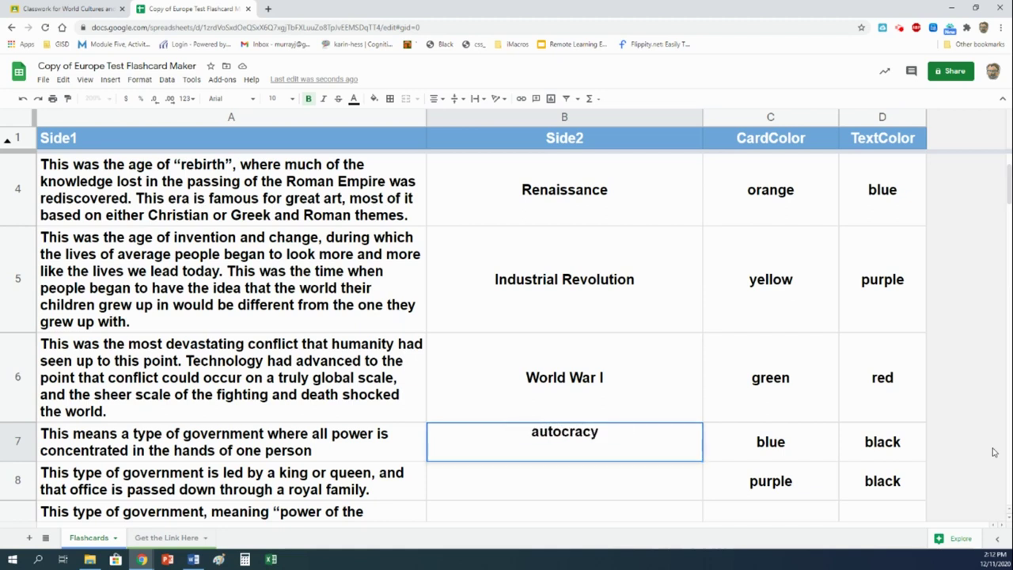
key("Return")
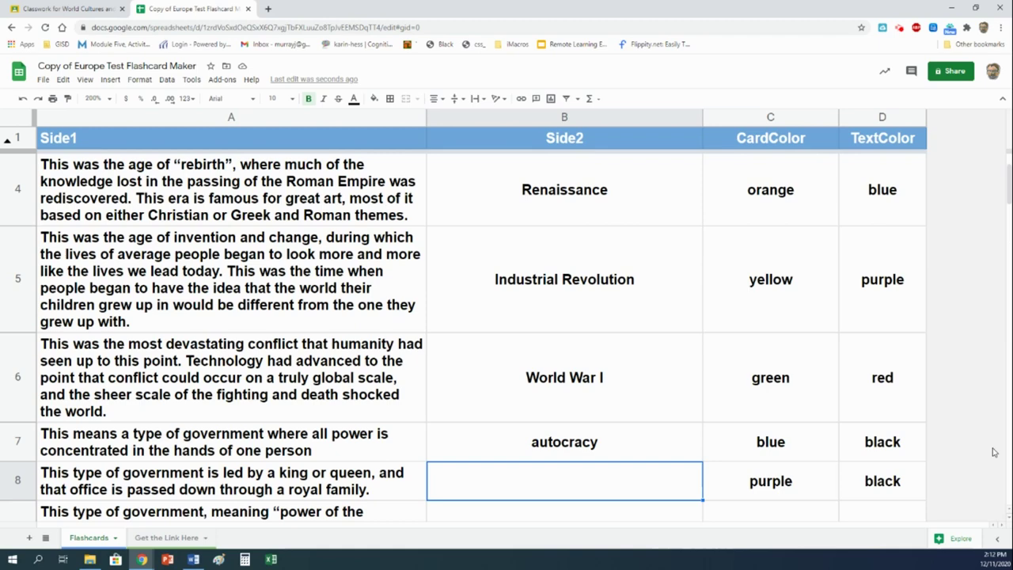
type("monar")
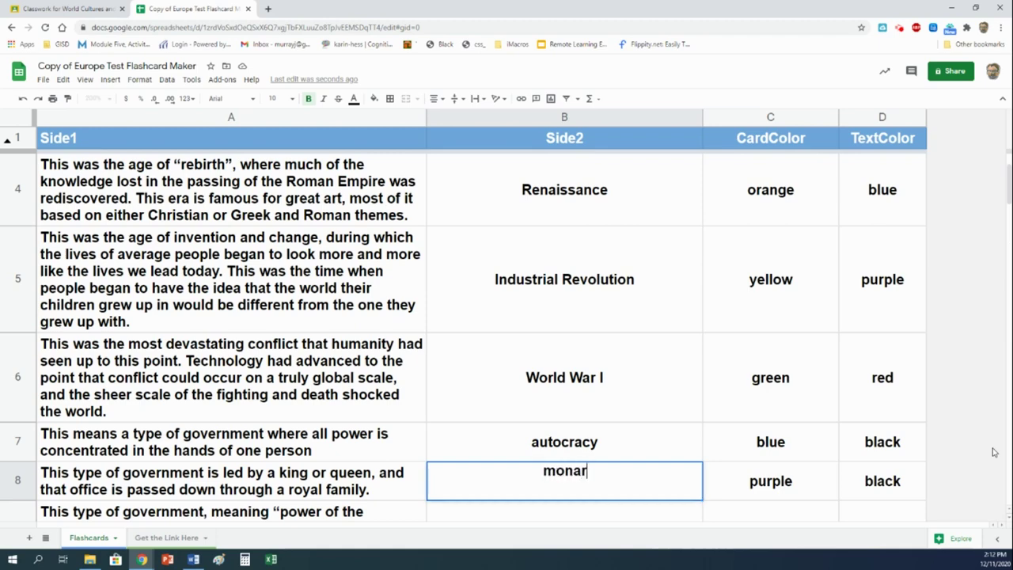
type("chy")
key("Return")
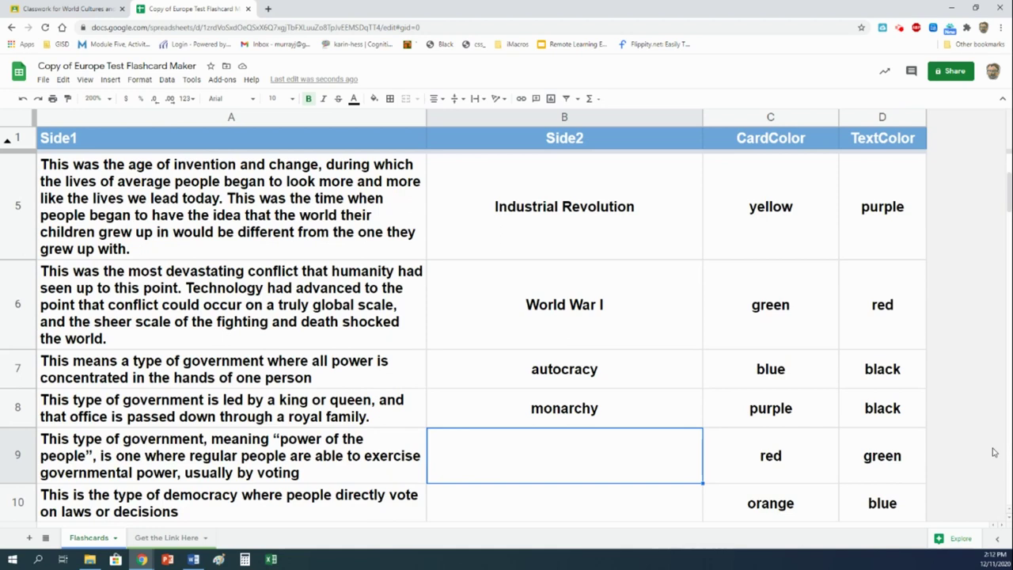
- Fill in the Side2 answers "democracy", "direct" and "representative" in cells B9 to B11
type("democracy")
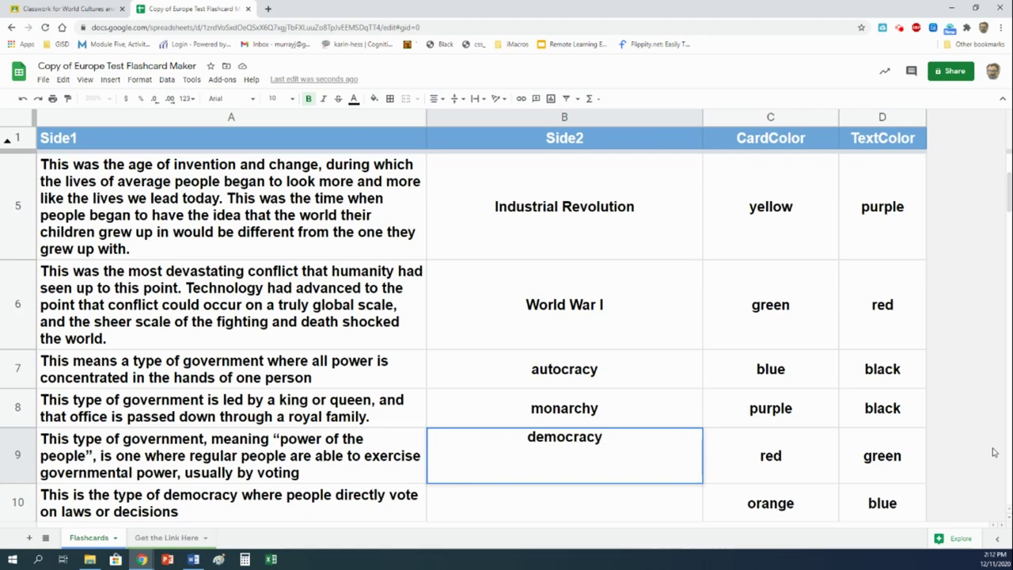
key("Return")
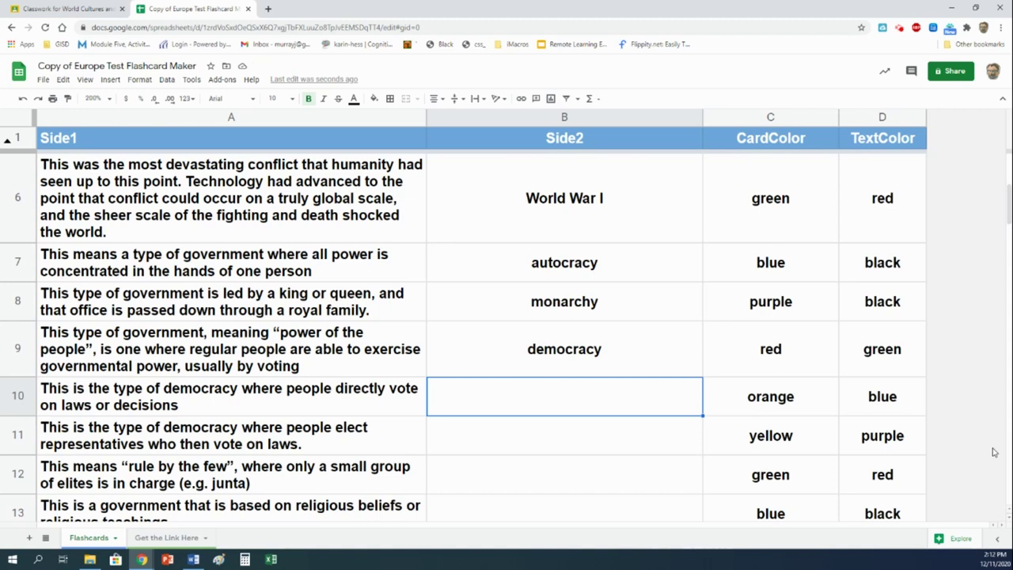
type("direct")
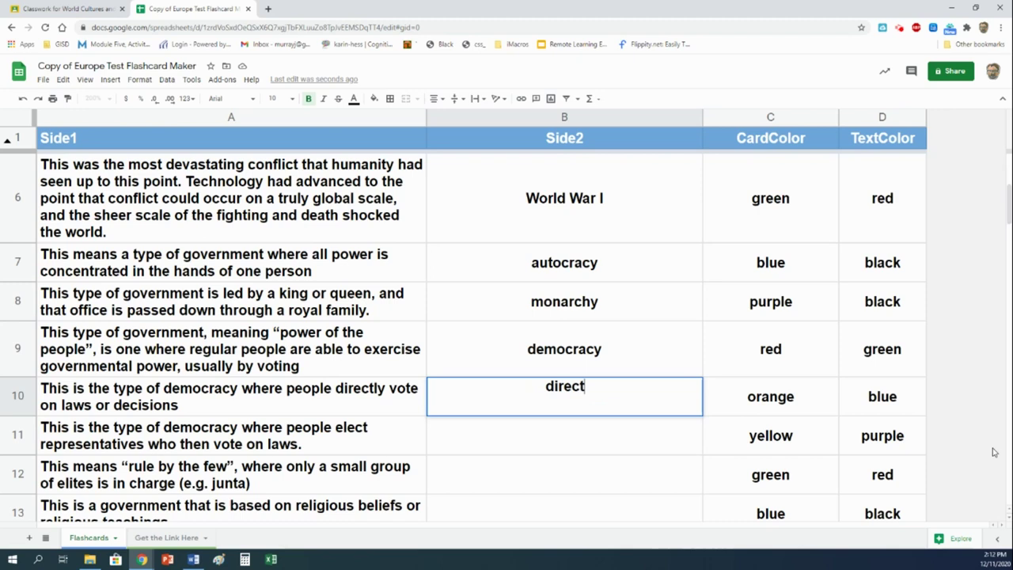
key("Return")
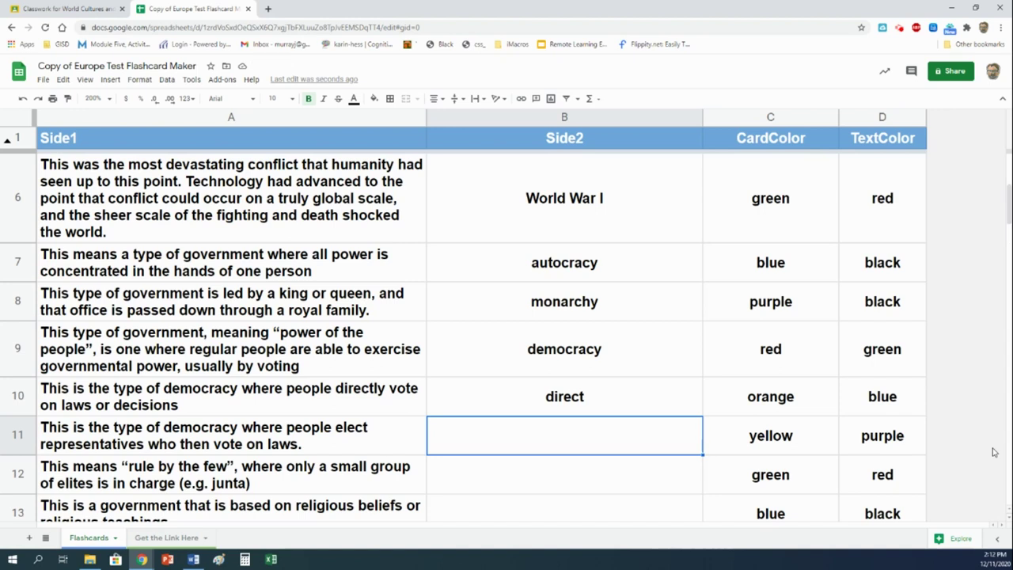
type("represent")
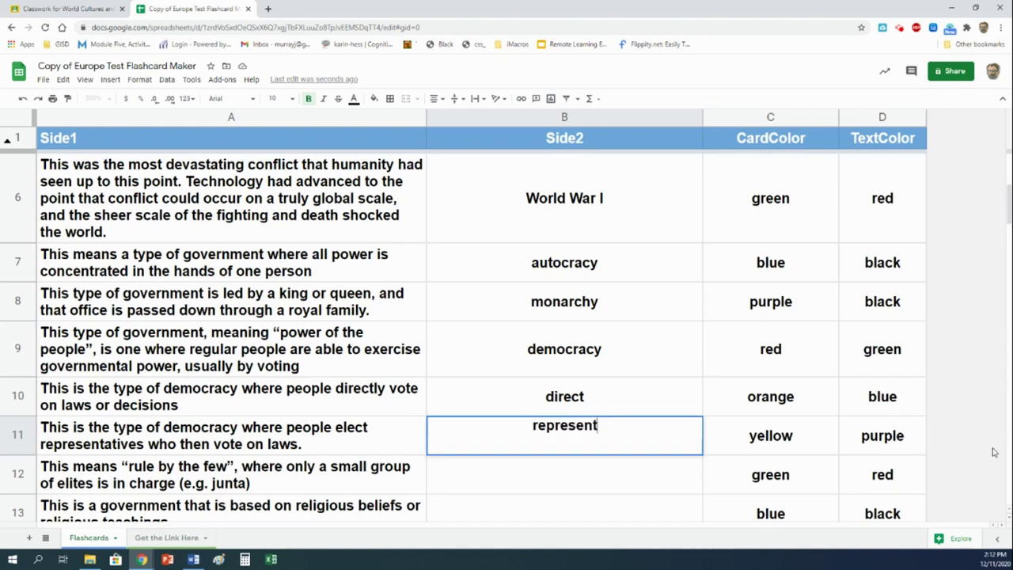
type("ative")
key("Return")
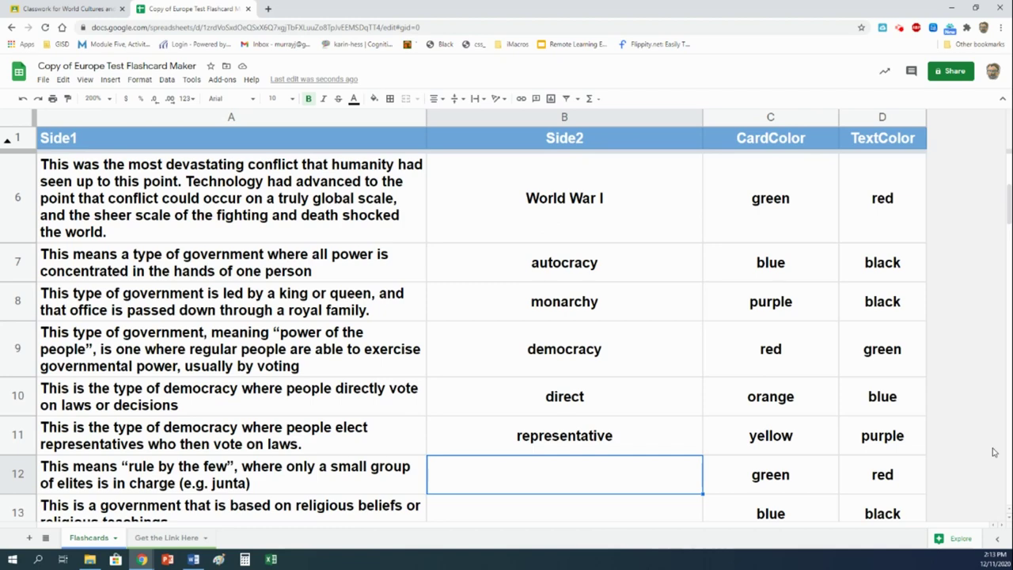
- Fill in the Side2 answers "oligarchy", "theocracy" and "anarchy" in cells B12 to B14
type("oligarchy")
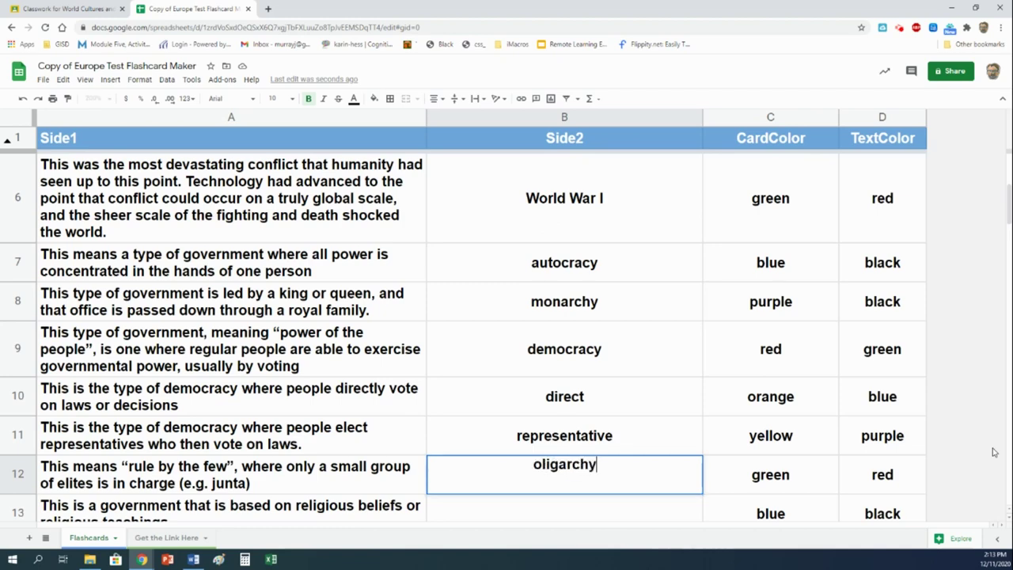
key("Return")
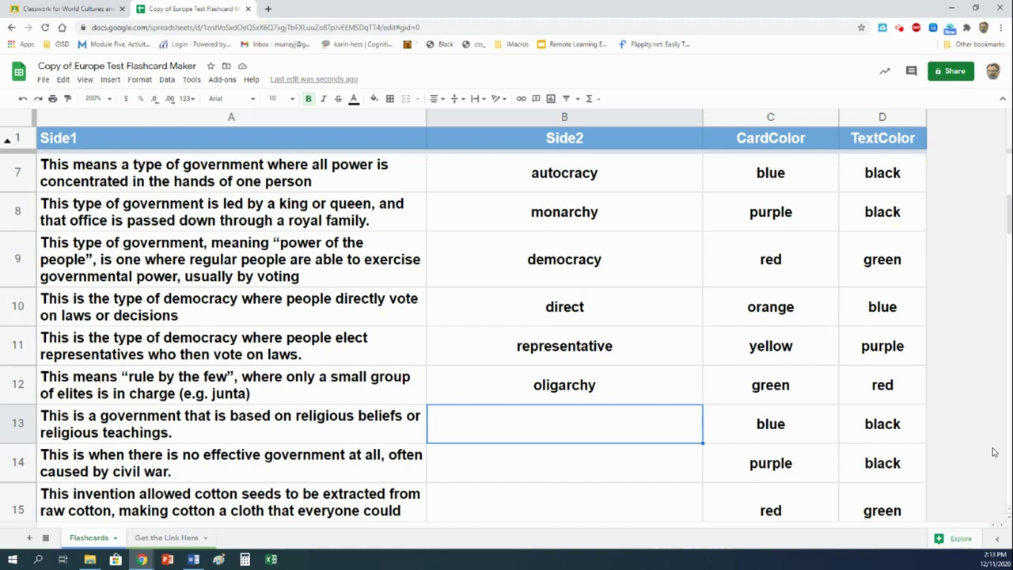
type("th")
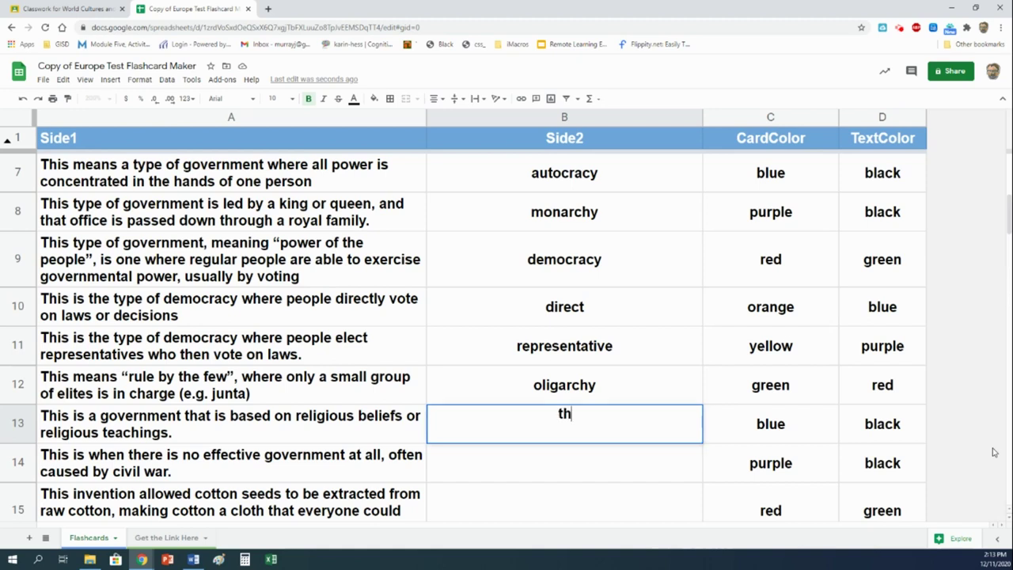
type("eocracy")
key("Return")
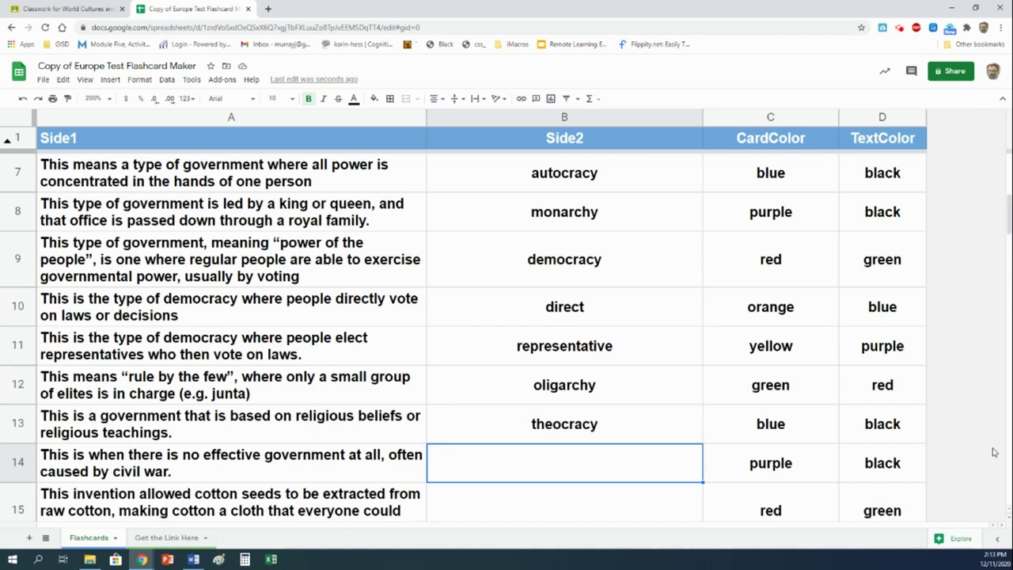
type("anarchy")
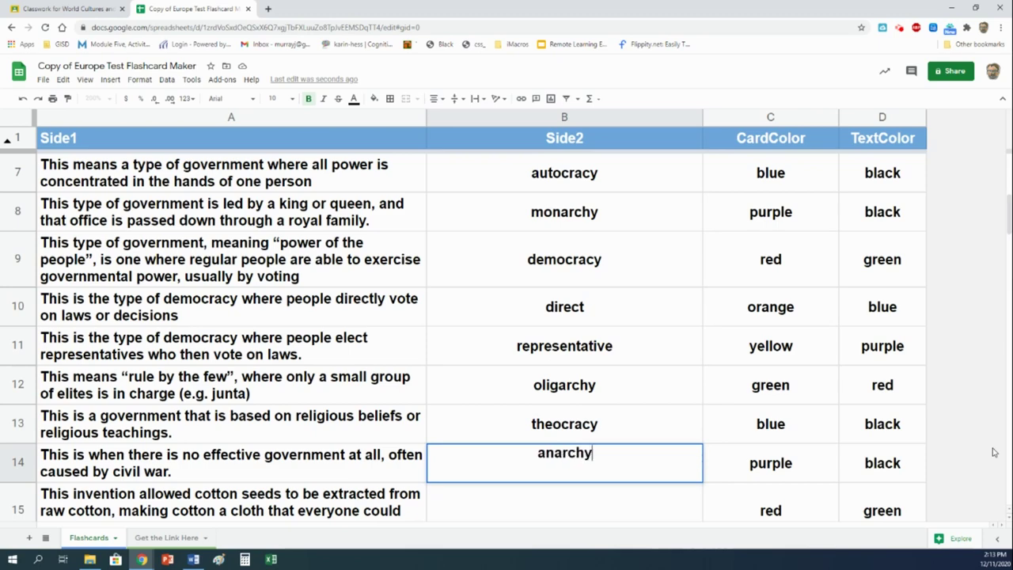
key("Return")
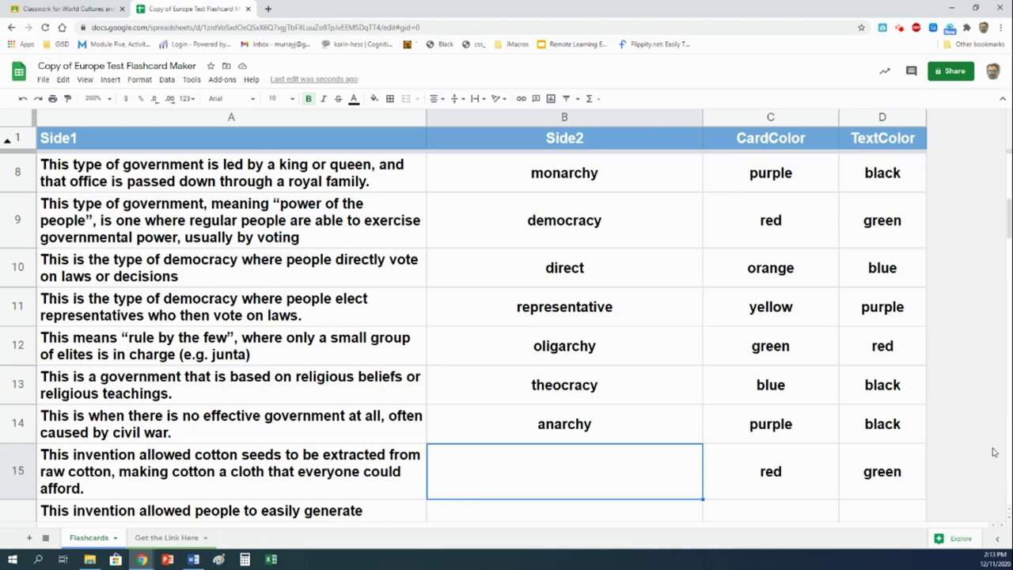
- Fill in the Side2 inventions "cotton gin" in B15 and "electric dynamo" in B16
type("cotton gin")
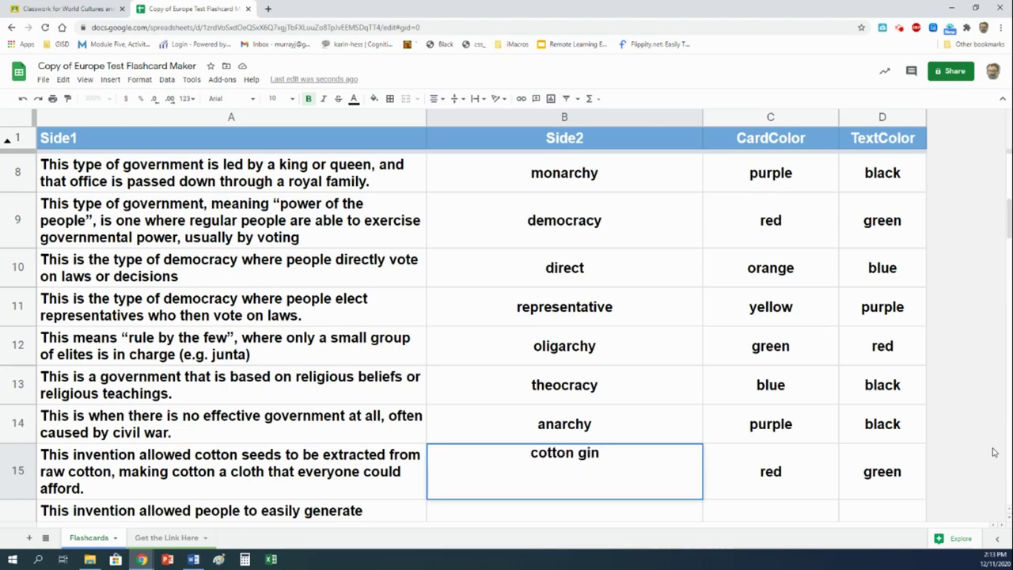
key("Return")
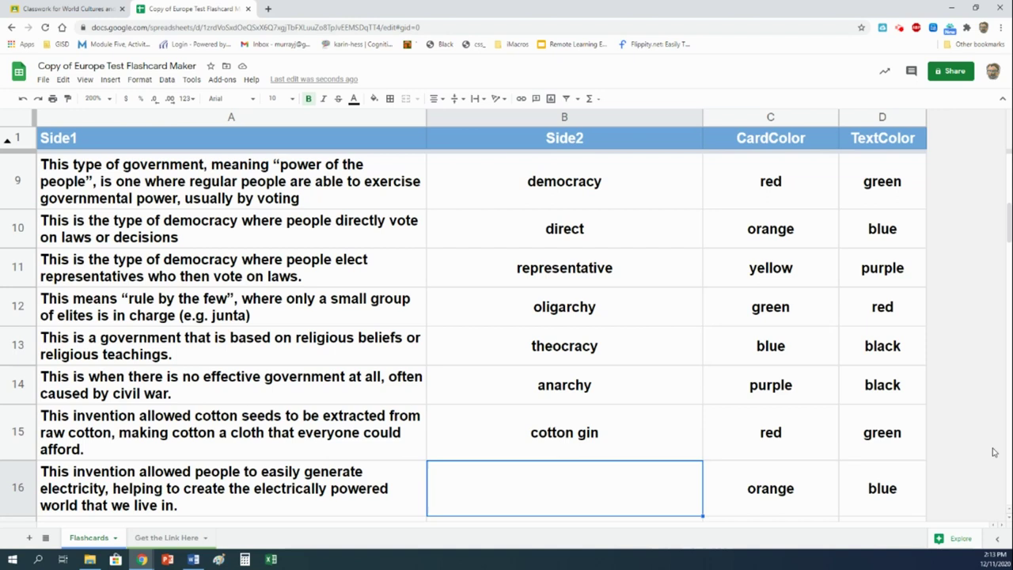
type("elexc")
key("BackSpace")
key("BackSpace")
type("c")
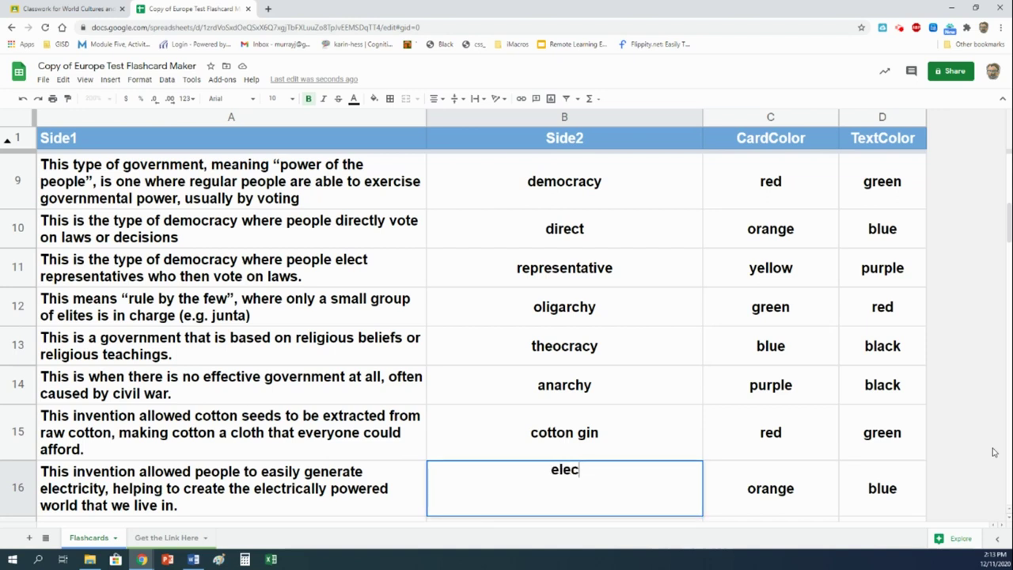
type("tric dynamo")
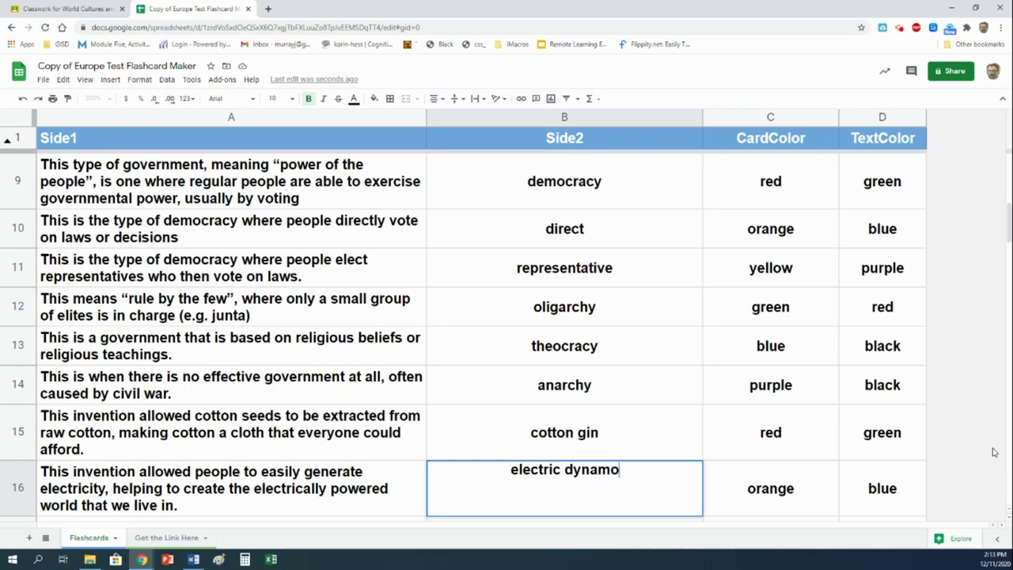
key("Return")
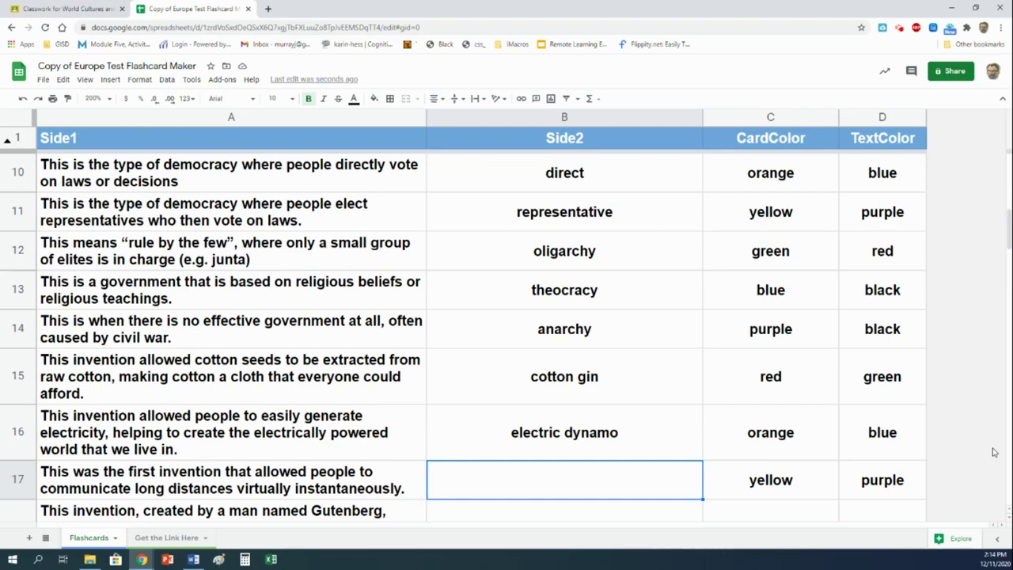
- Fill in the Side2 inventions "electric telegraph" in B17 and "printing press" in B18
type("electric ")
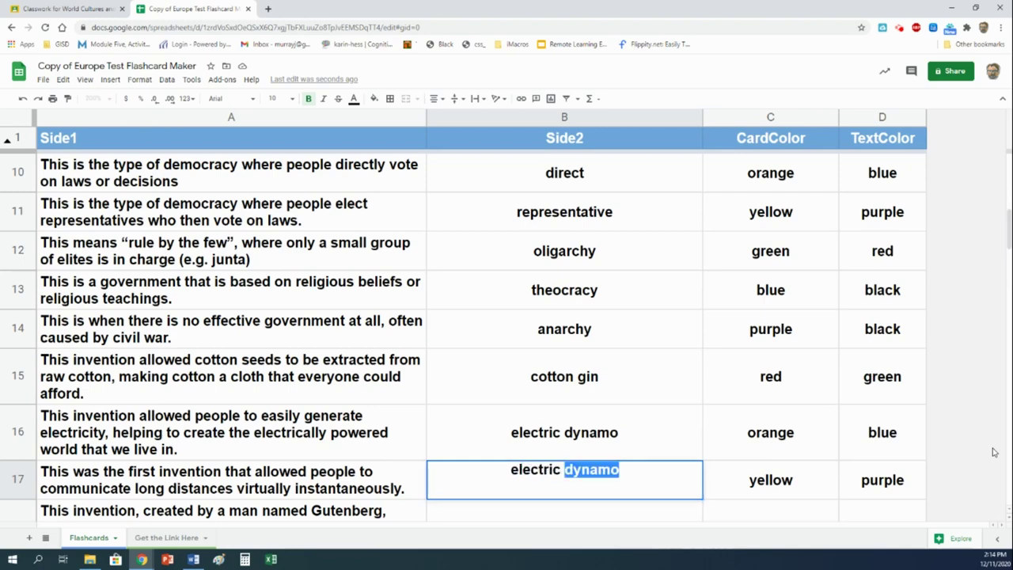
type("telegraph")
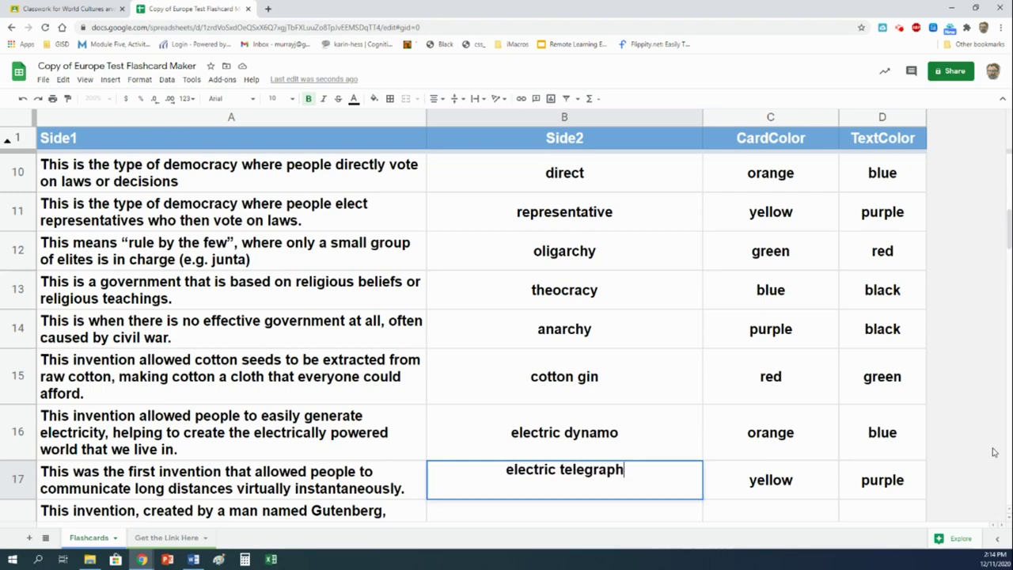
key("Return")
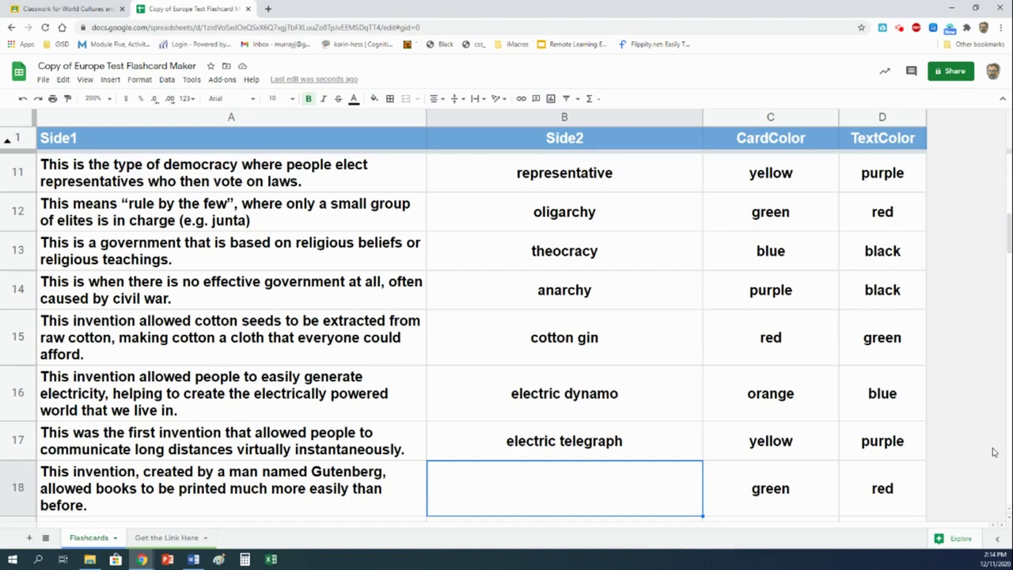
type("printi")
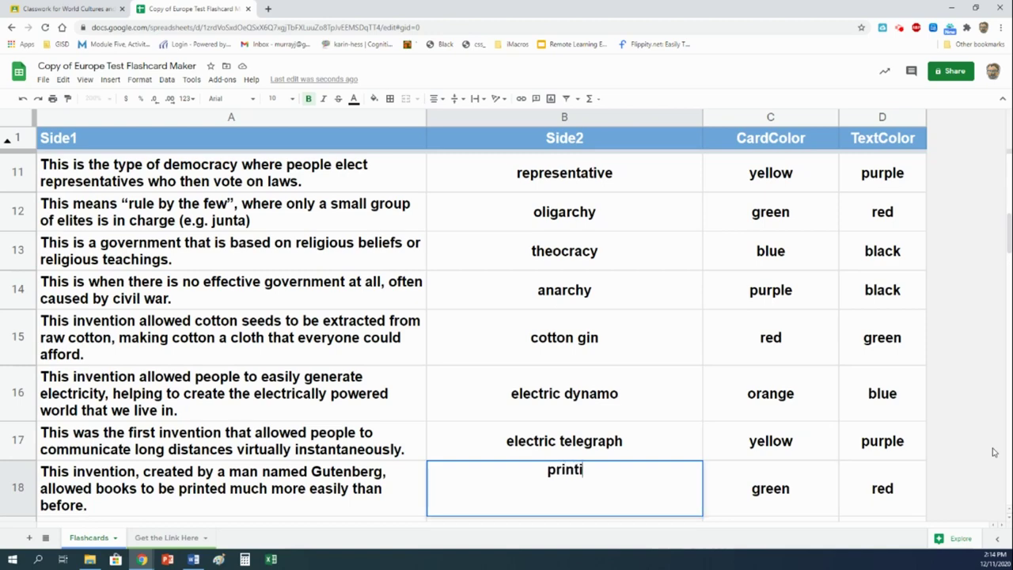
type("ng press")
key("Return")
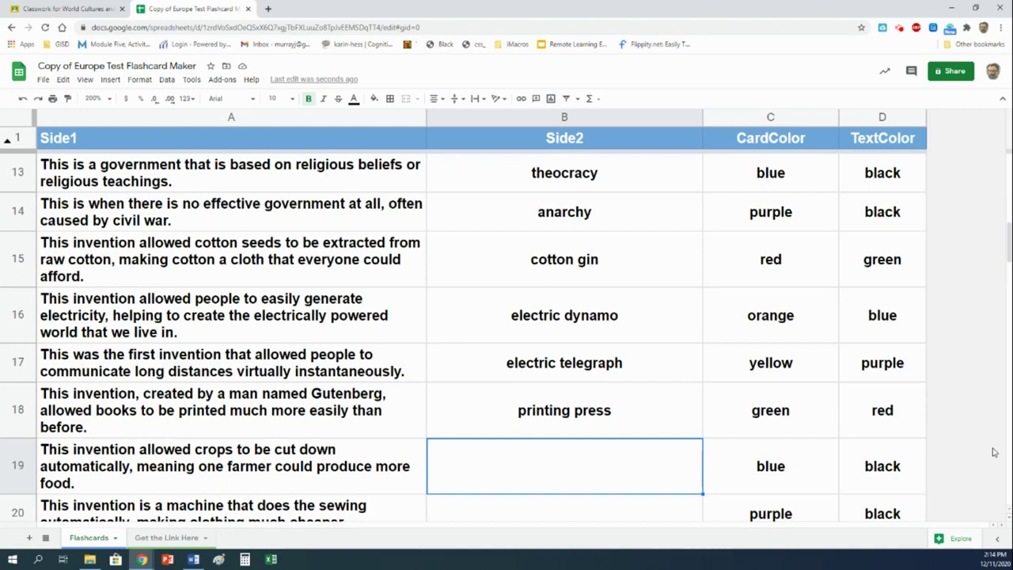
- Fill in the Side2 inventions "mechanical reaper" in B19 and "sewing machine" in B20
type("mechanic")
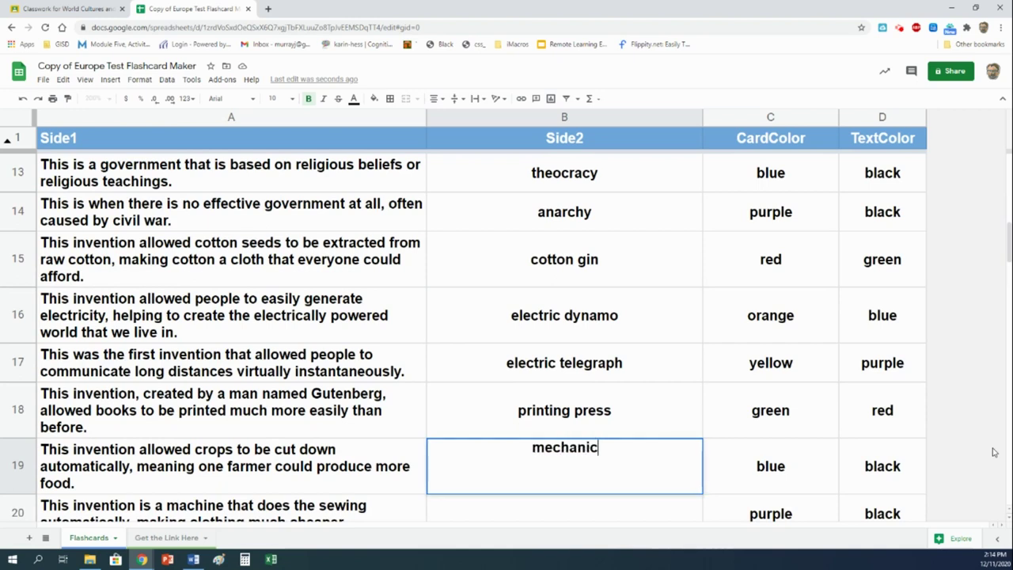
type("al reaper")
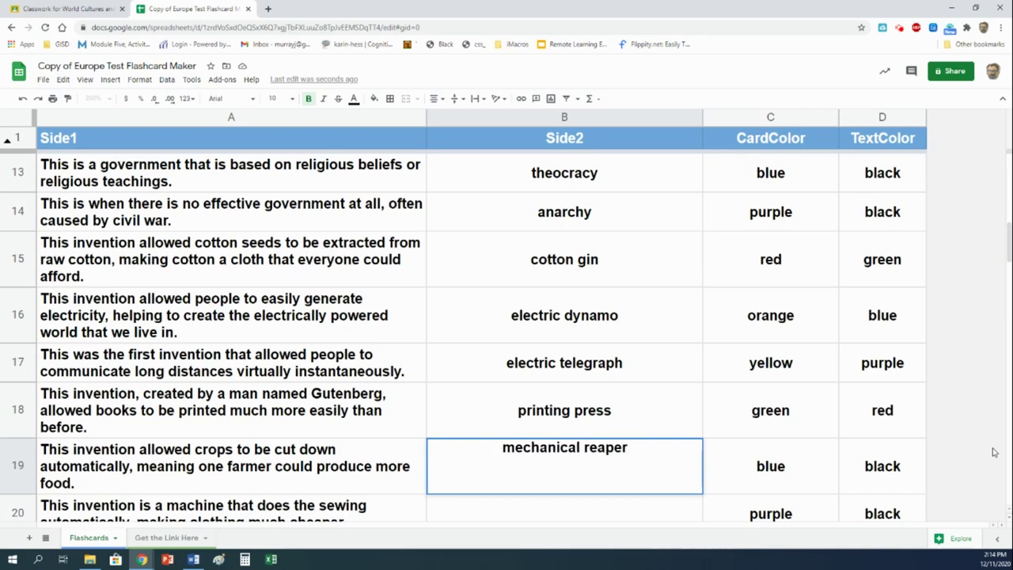
key("Return")
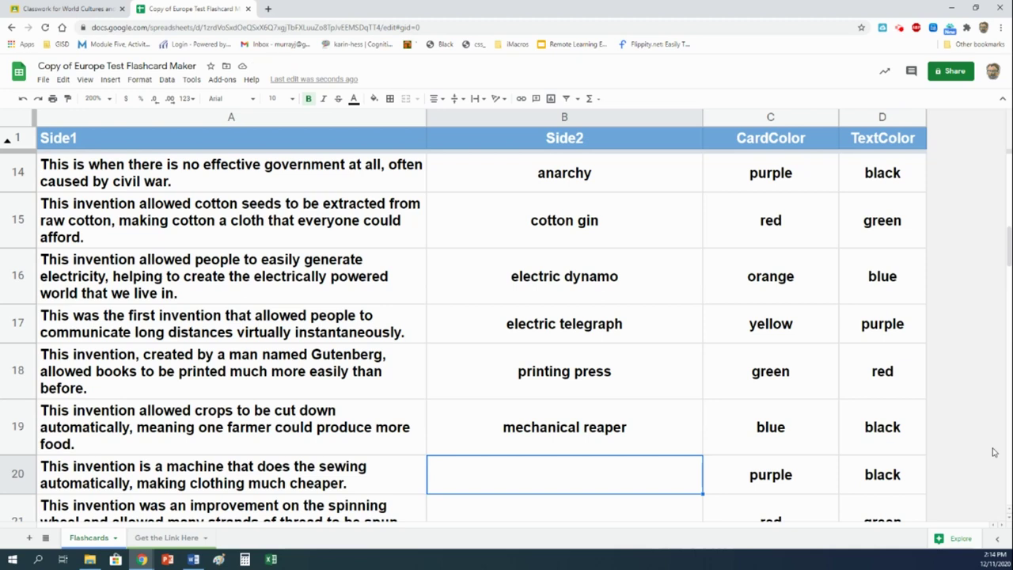
type("sewin")
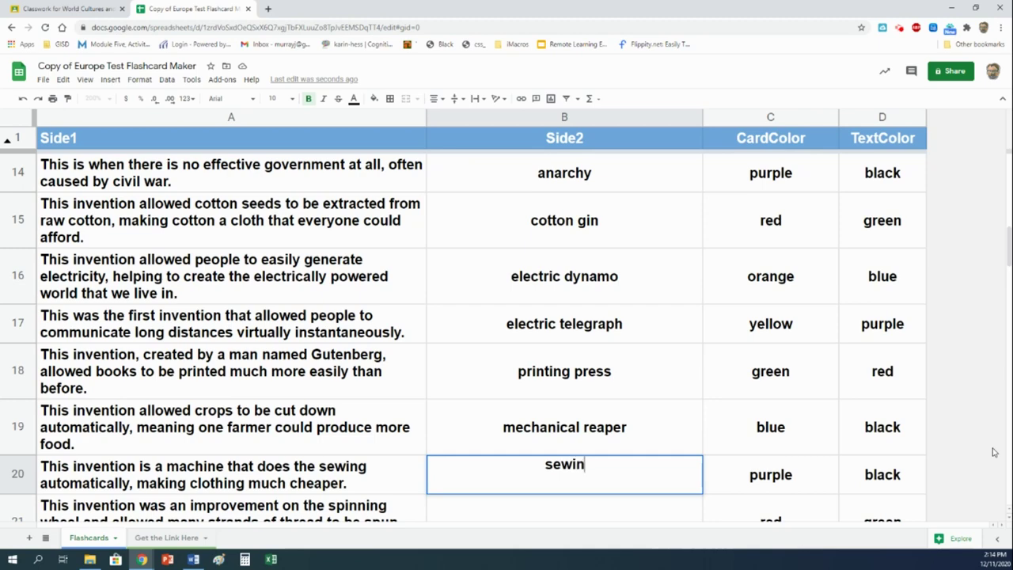
type("g machine")
key("Return")
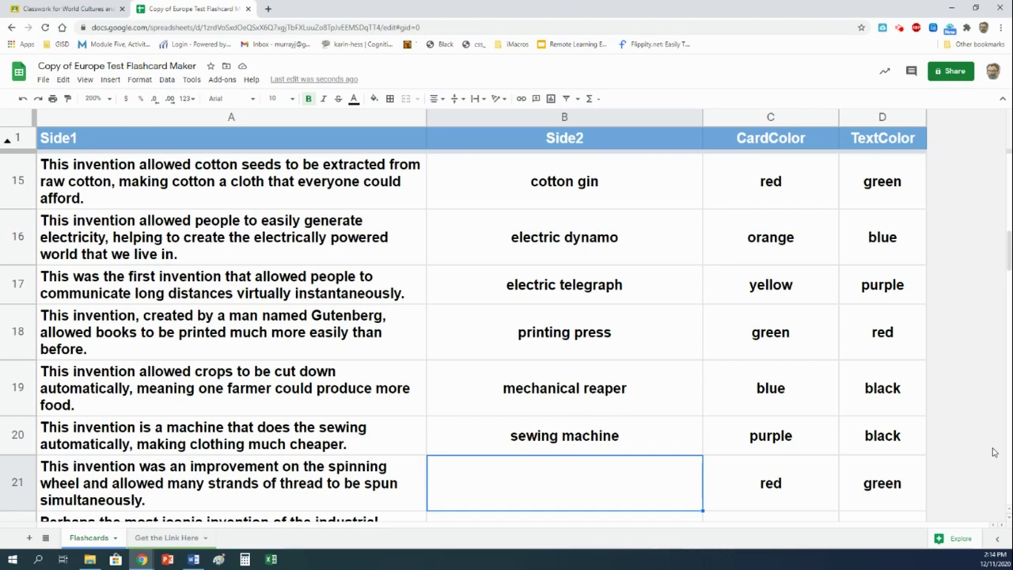
- Fill in the Side2 answers "spinning jenny", "steam engine" and "black plague" in cells B21 to B23
type("spinning jenny")
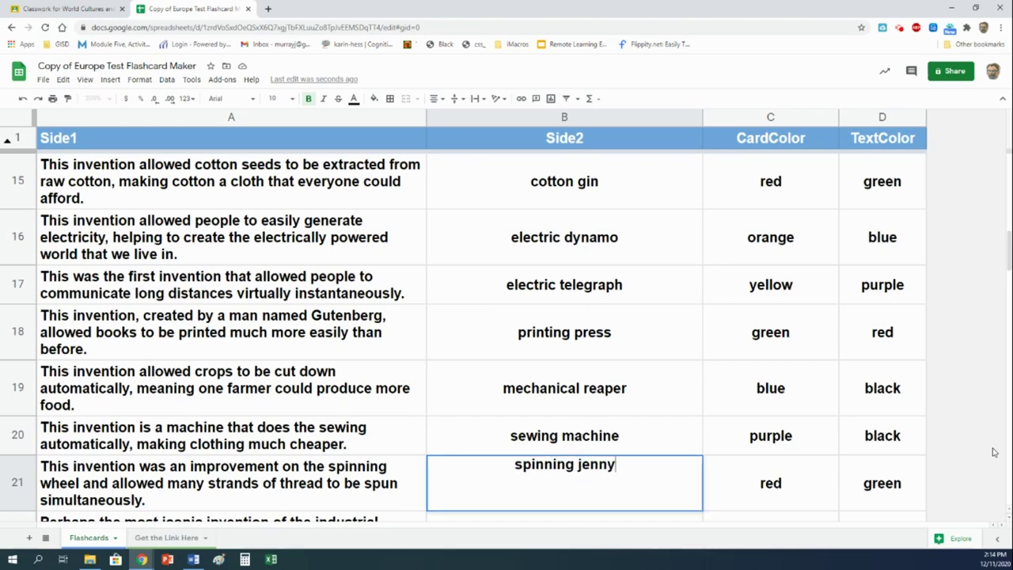
key("Return")
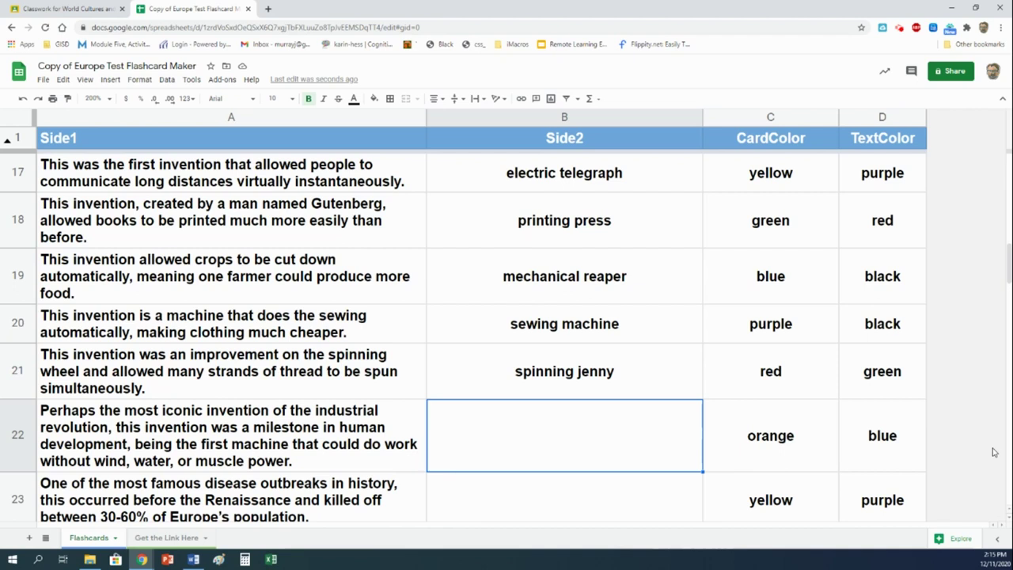
type("steam engine")
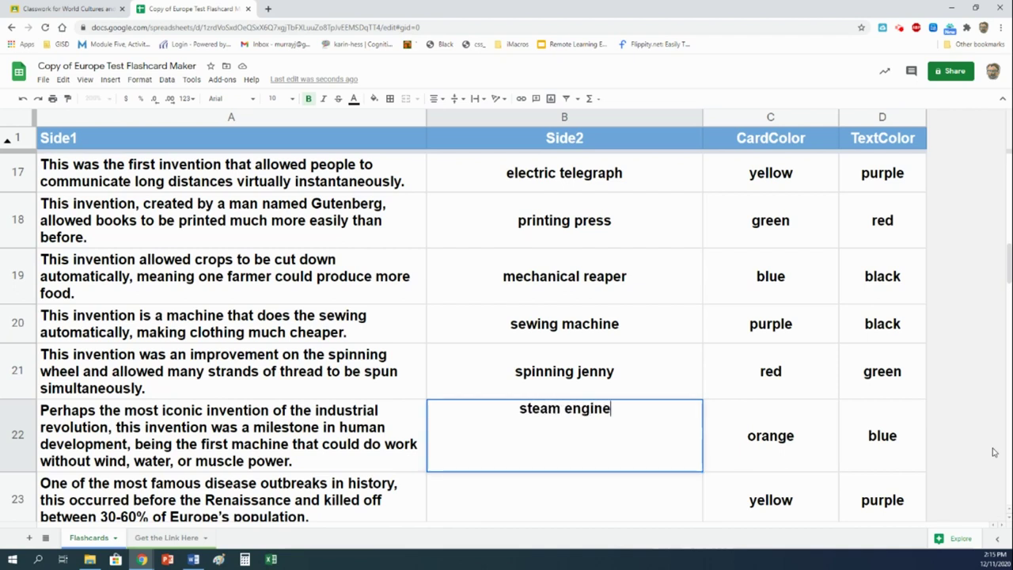
key("Return")
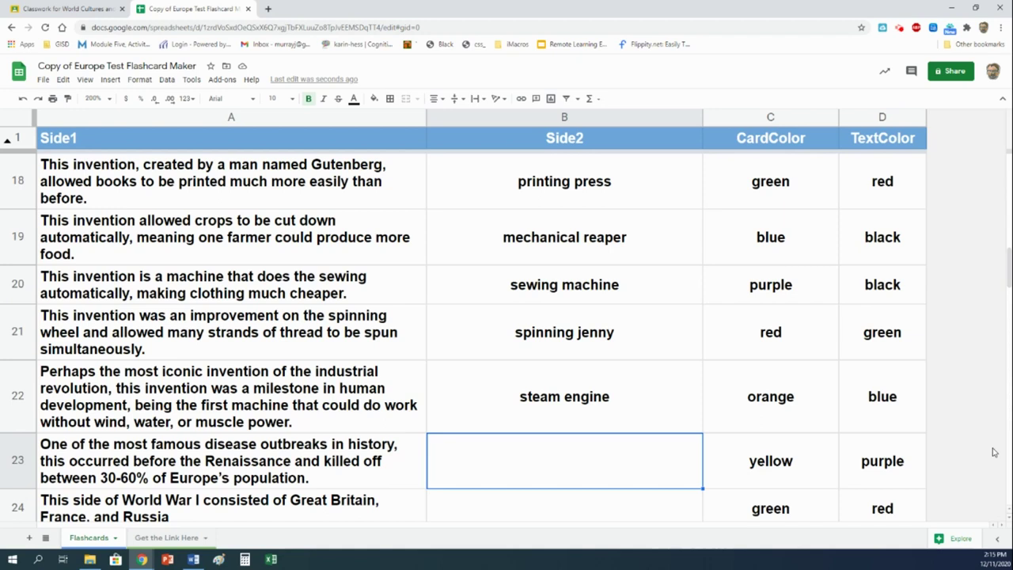
type("black plague")
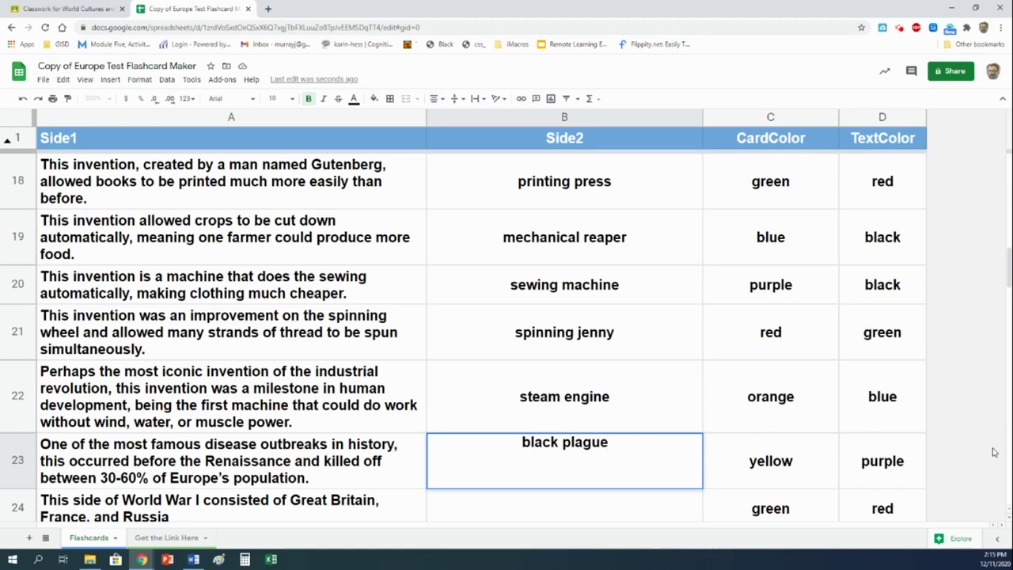
key("Return")
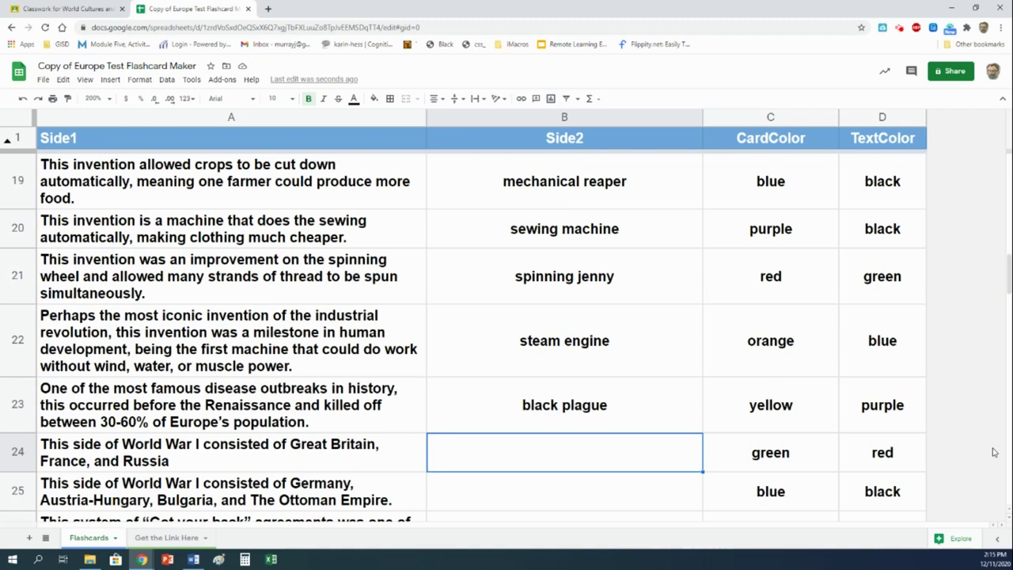
- Fill in the World War I sides in Side2: "Triple Entente" in B24 and "Central Powers" in B25
type("Triple Entente")
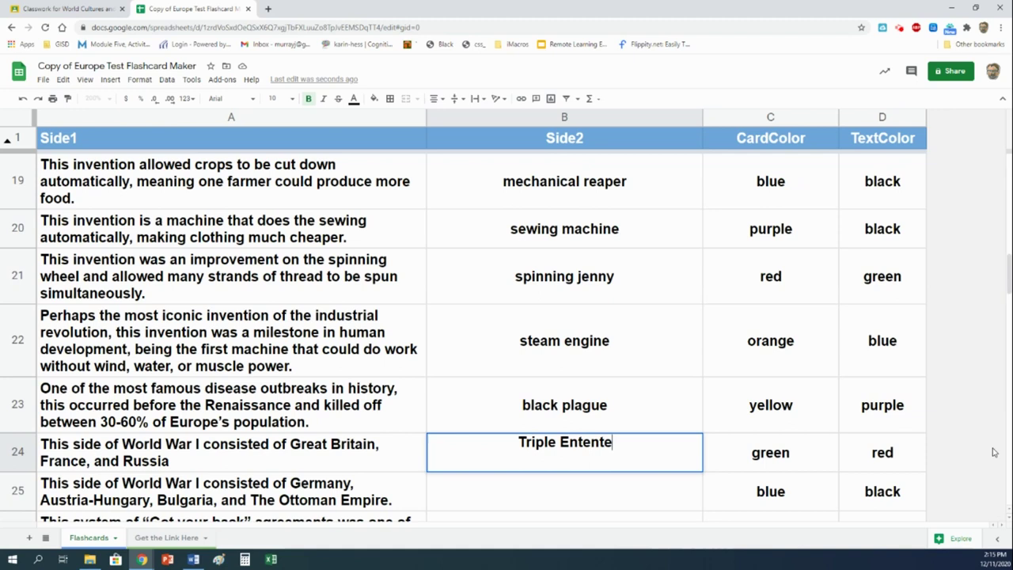
key("Return")
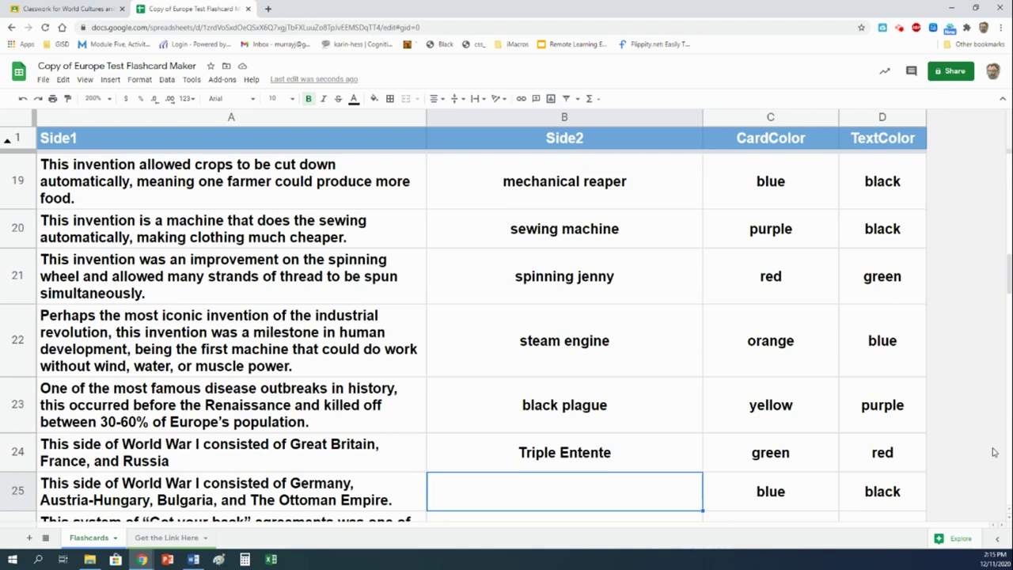
type("Central P")
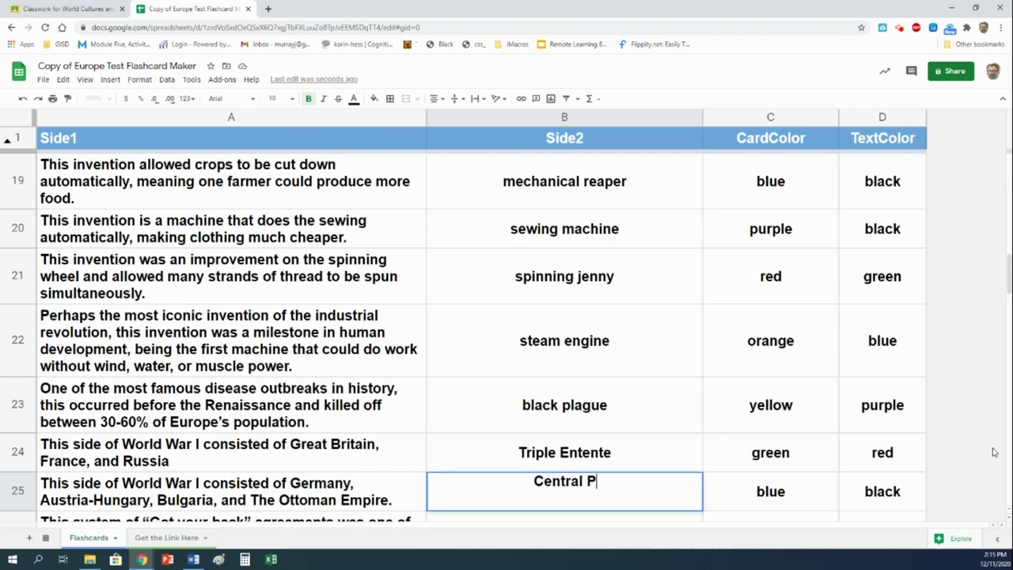
type("owers")
key("Return")
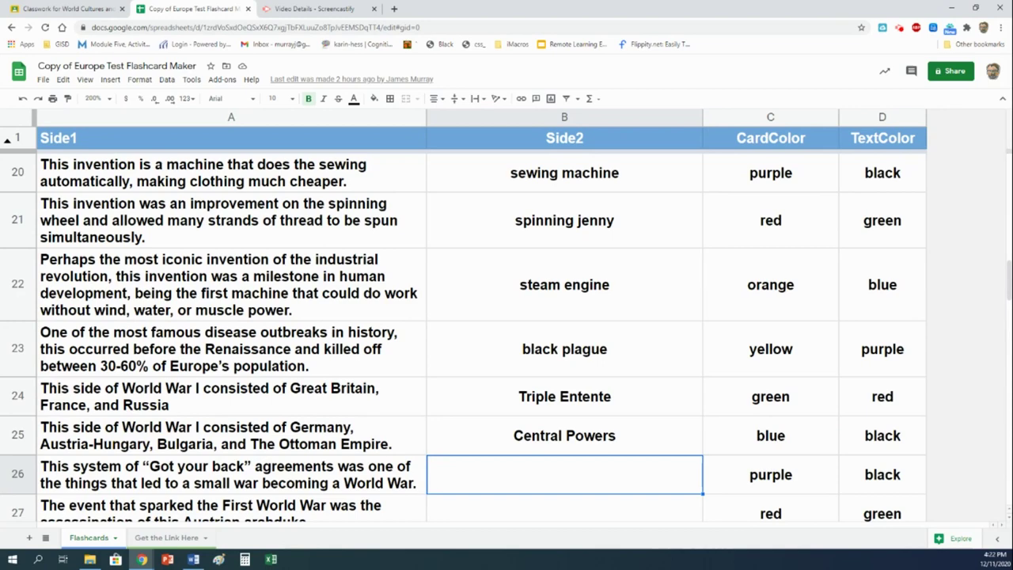
- Fill in the Side2 answers "alliances" in B26 and "Franz Ferdinand" in B27
type("alliances")
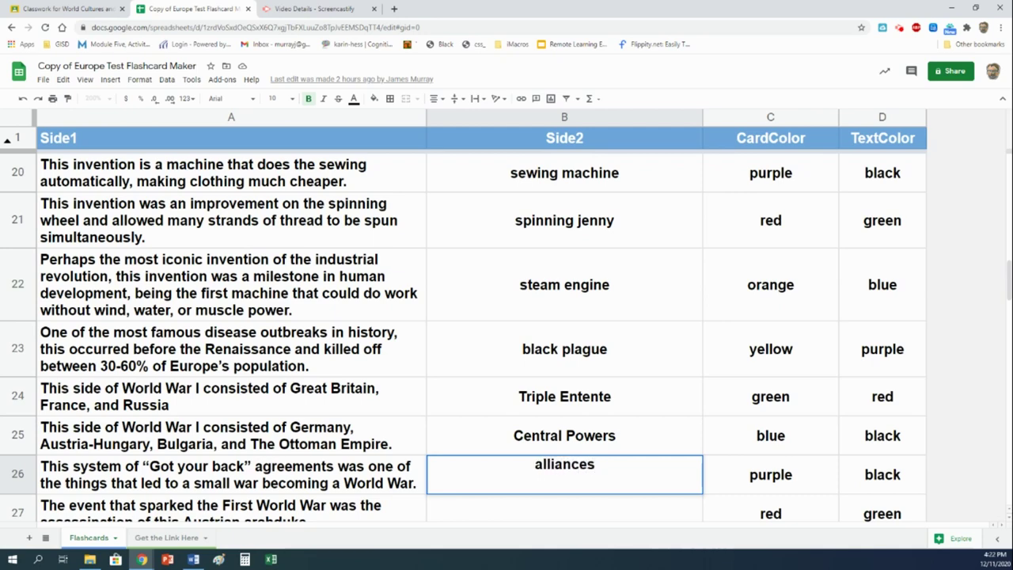
key("Return")
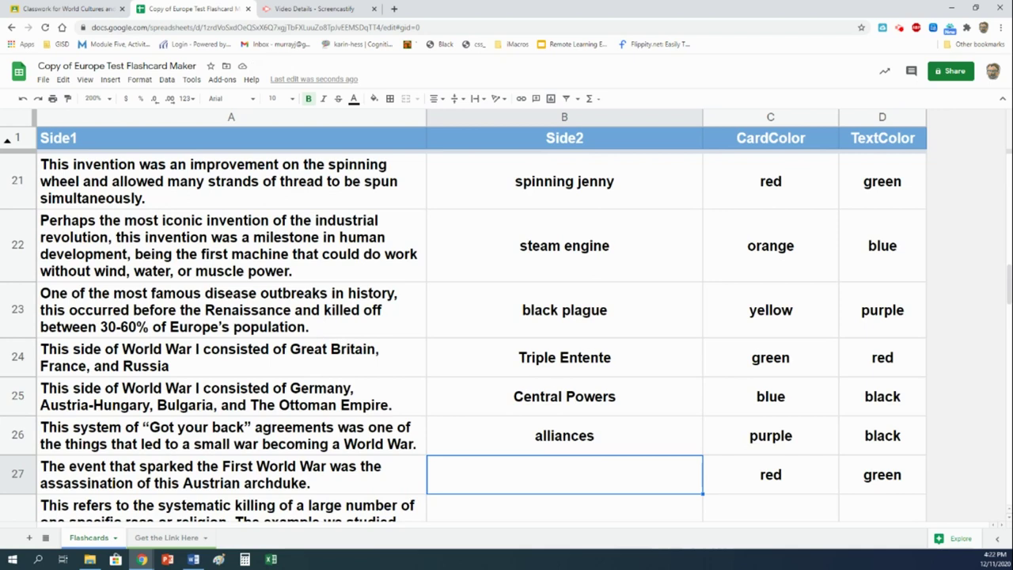
type("Franz ")
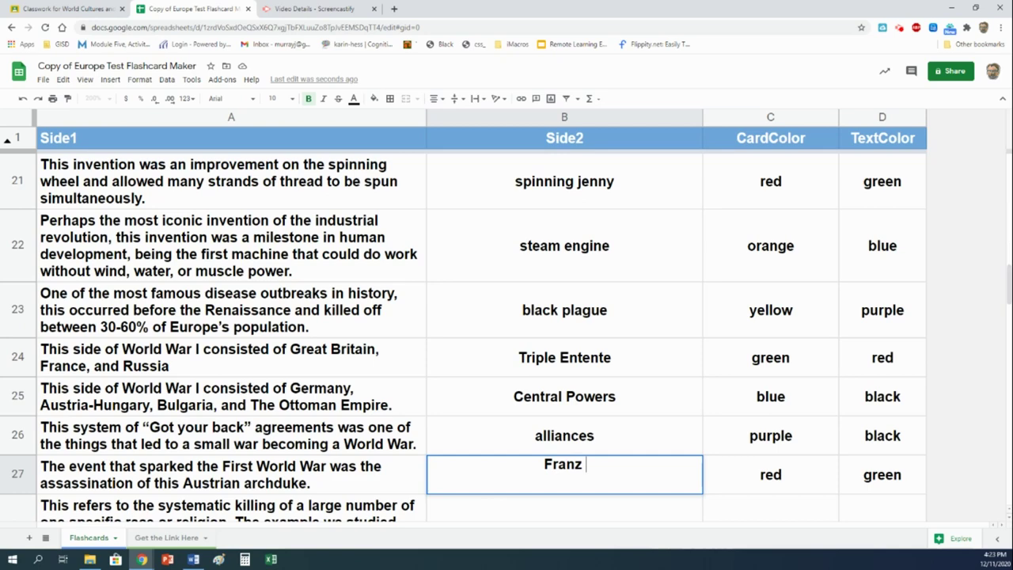
type("Ferdinand")
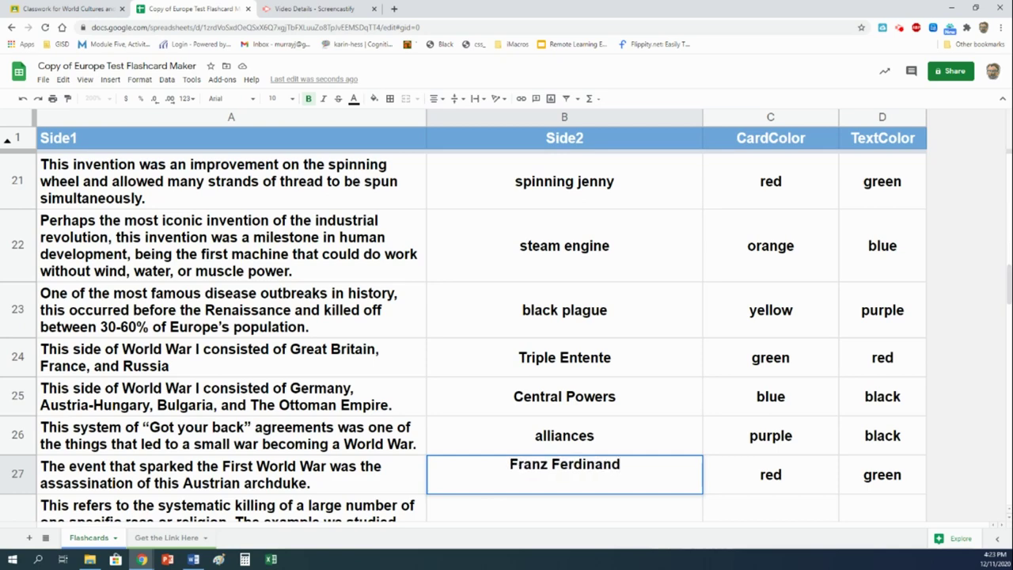
key("Return")
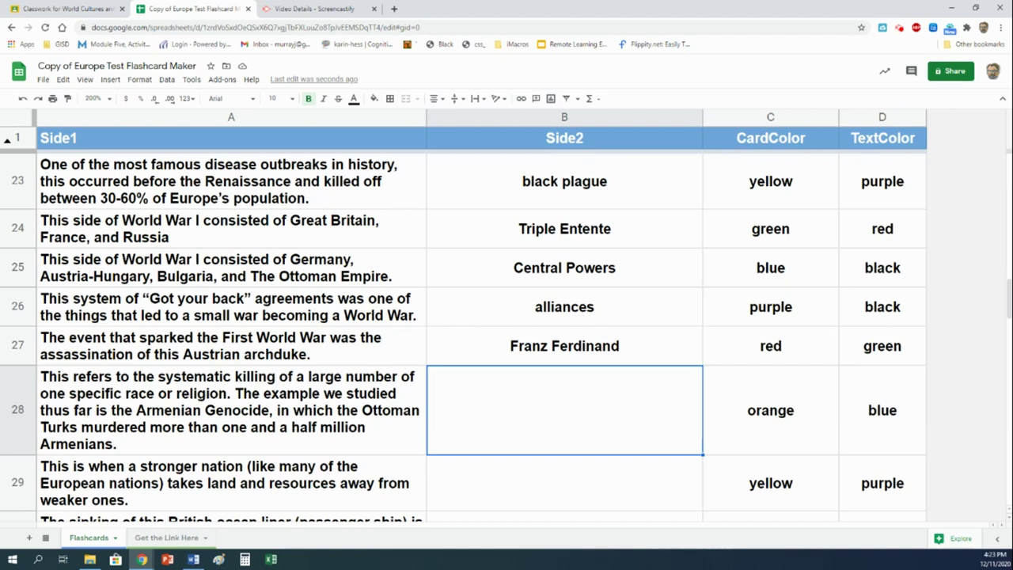
- Fill in the Side2 terms "genocide" in B28 and "imperialism" in B29
type("geno")
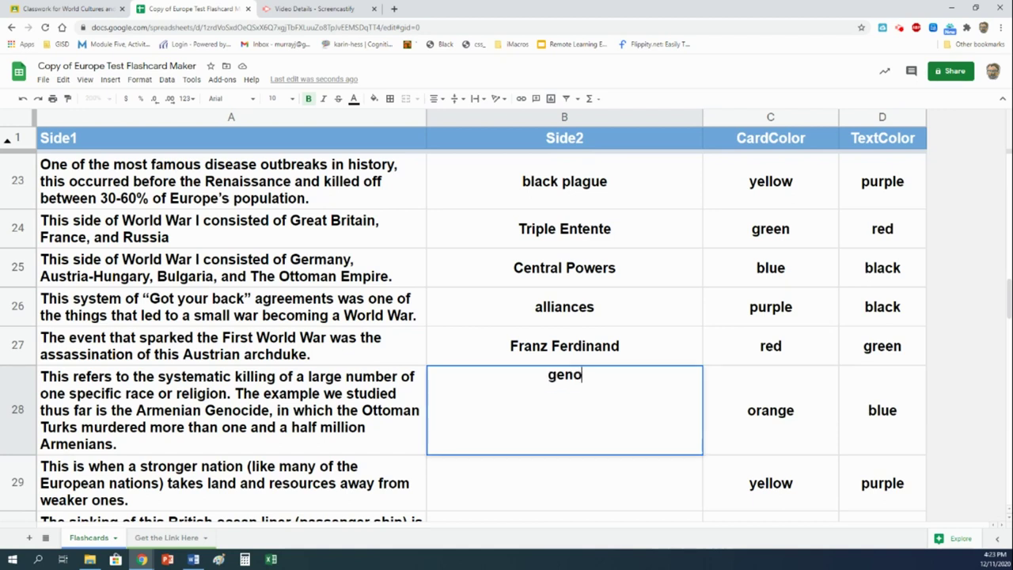
type("cide")
key("Return")
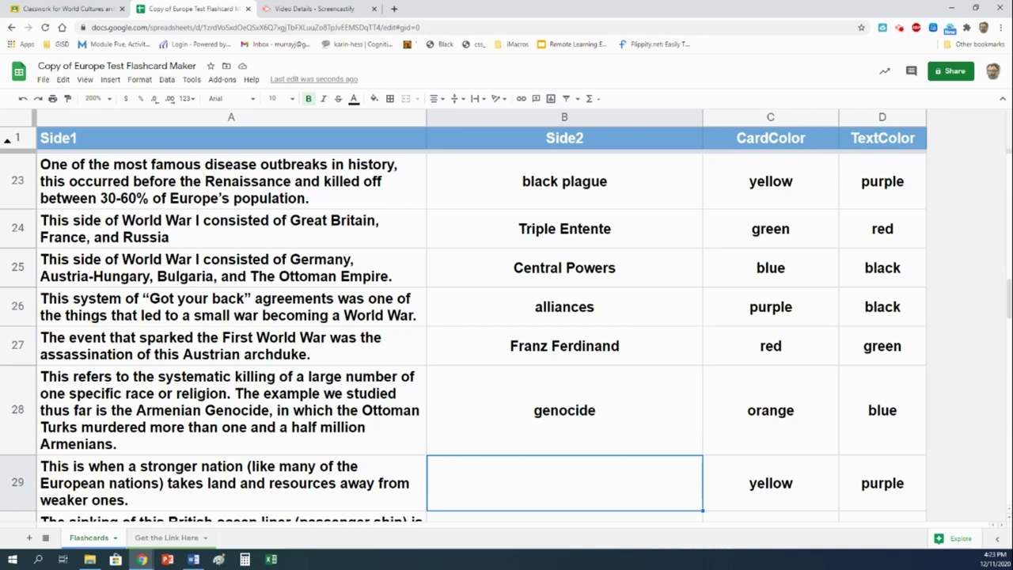
type("imperialism")
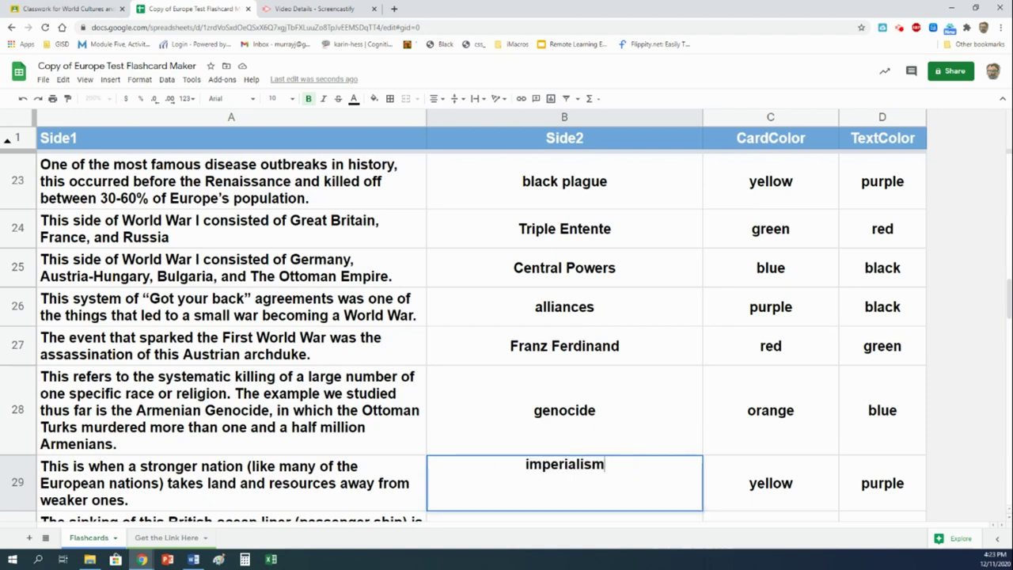
key("Return")
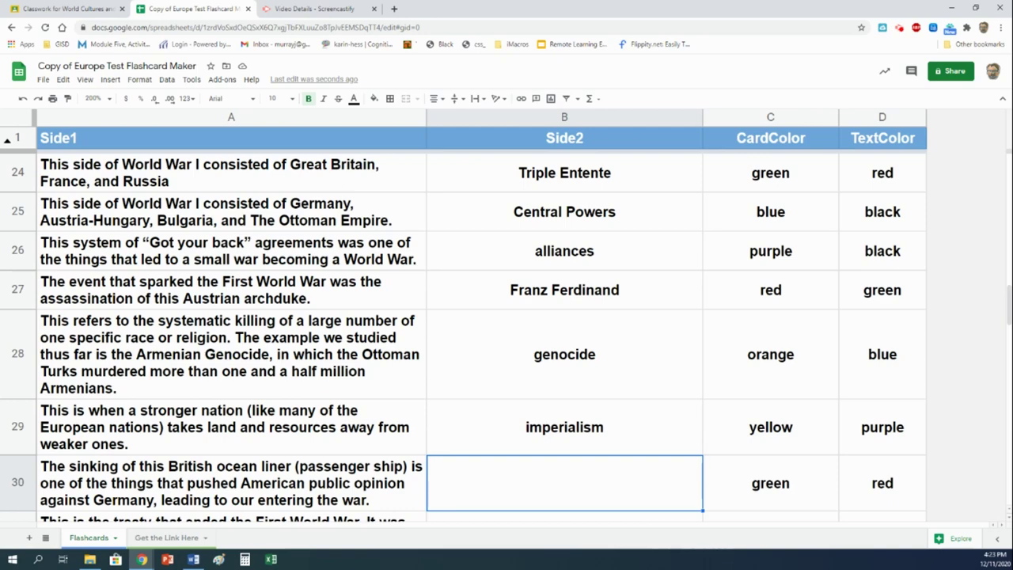
- Fill in the last Side2 answers, "Lusitania" in B30 and "Treaty of Versailles" in B31
type("Lusitania")
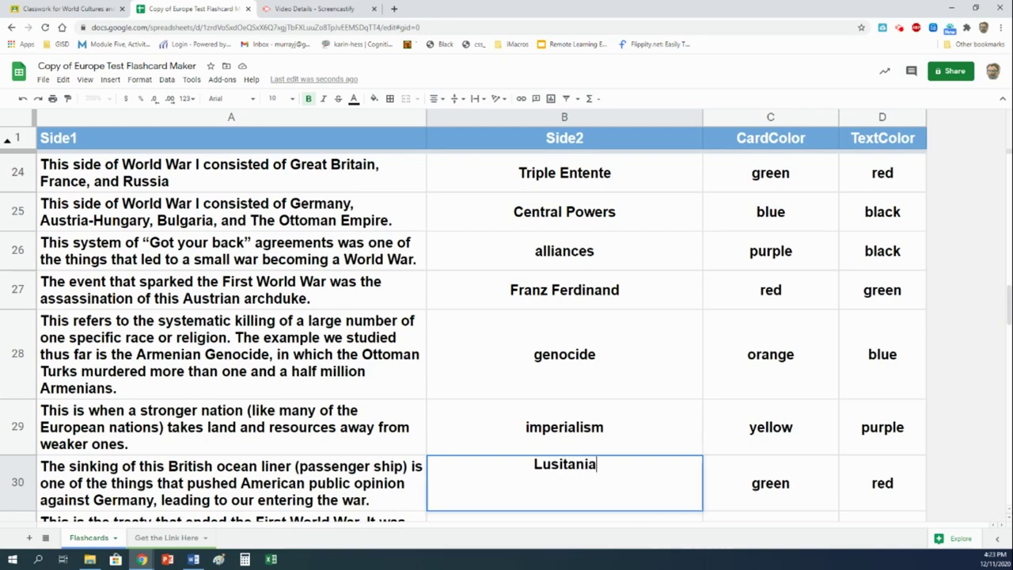
key("Return")
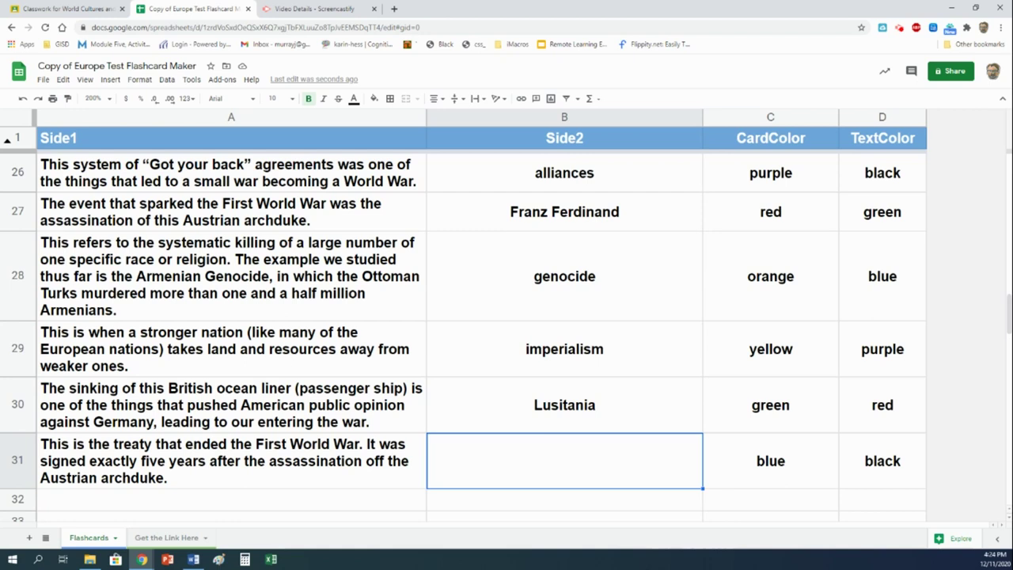
type("Ver")
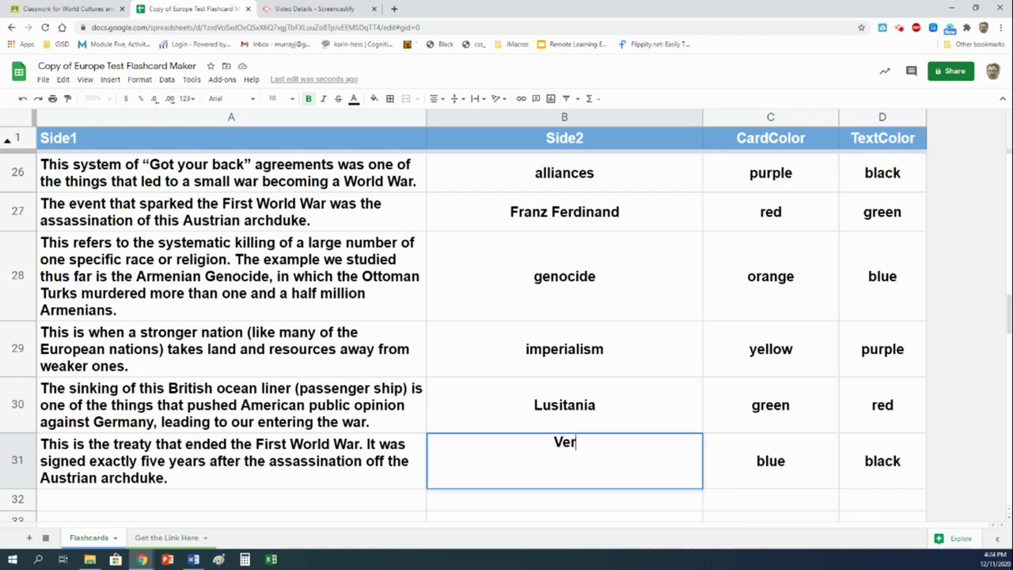
key("BackSpace")
key("BackSpace")
key("BackSpace")
type("Treaty of Versailles")
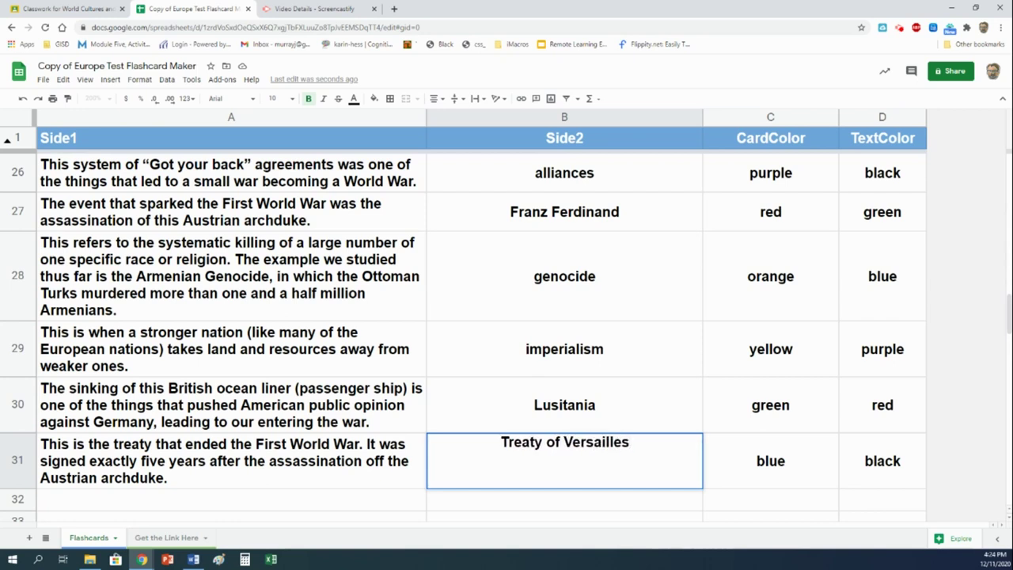
key("Return")
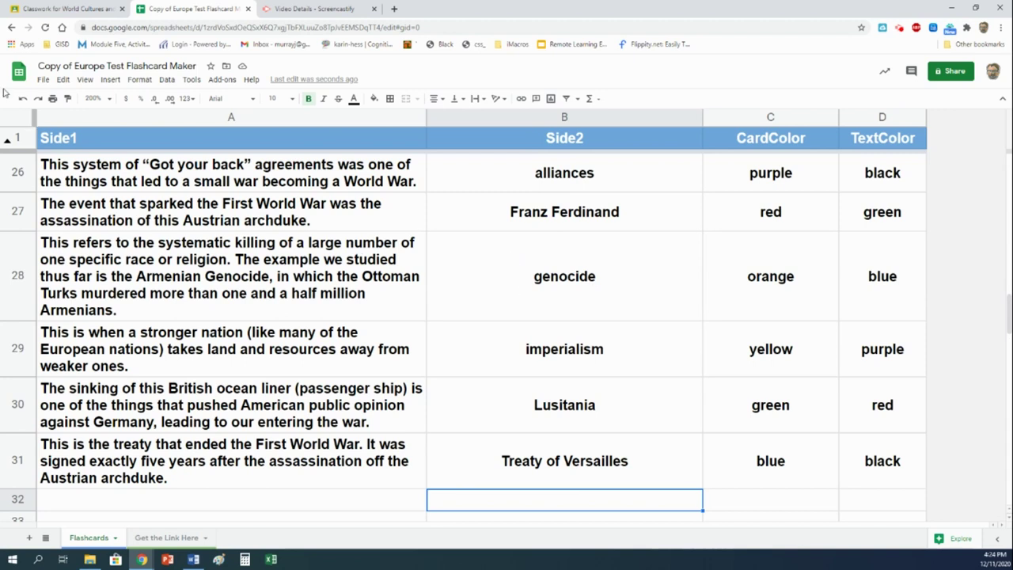
- Publish the entire flashcard spreadsheet to the web as a web page
left_click(44, 81)
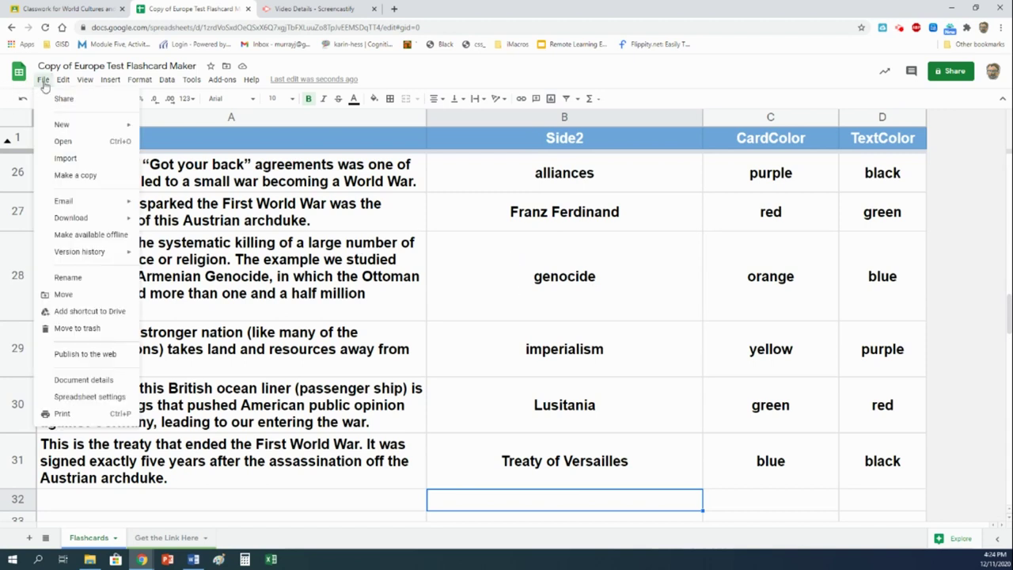
left_click(80, 361)
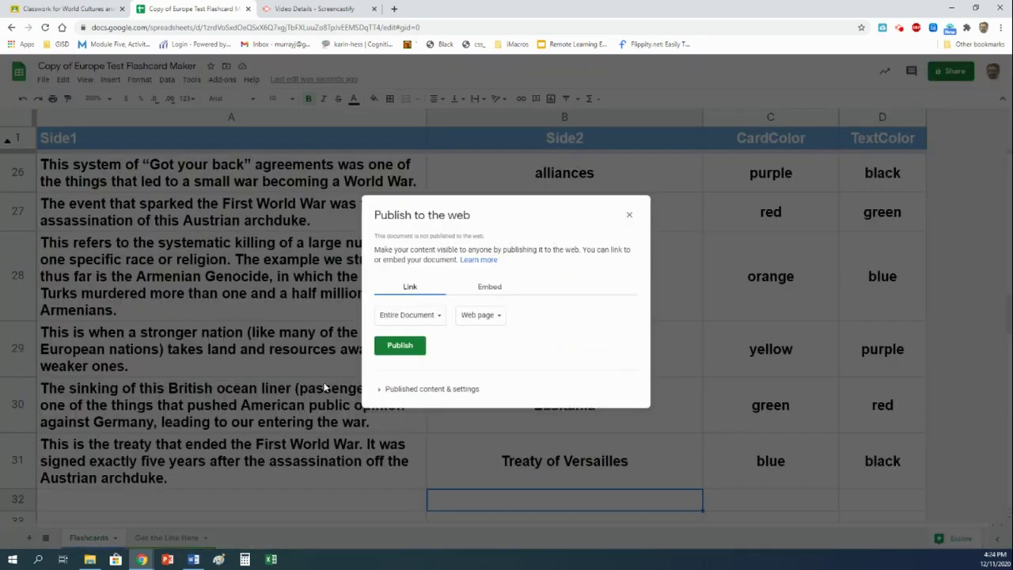
left_click(401, 347)
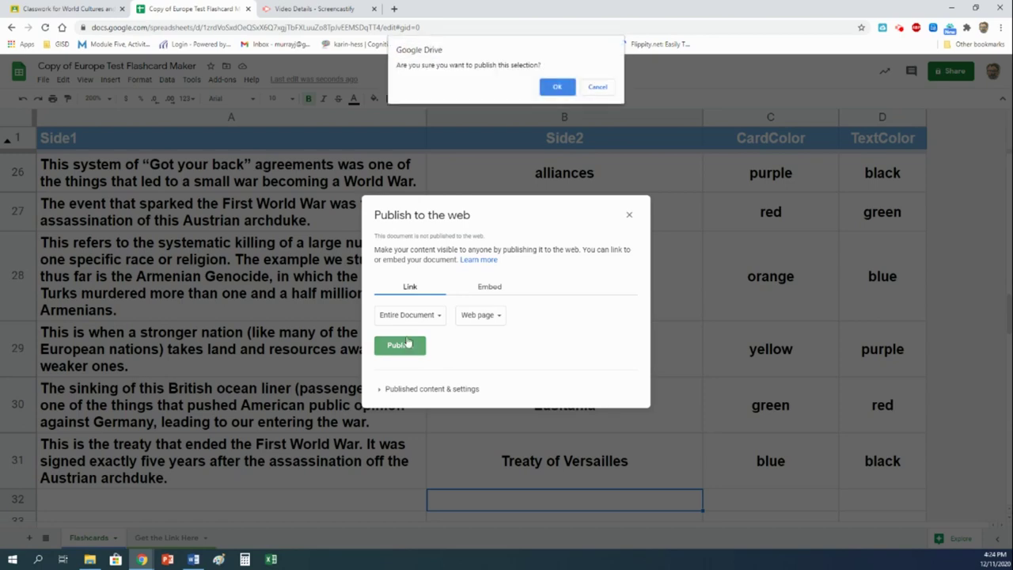
left_click(564, 90)
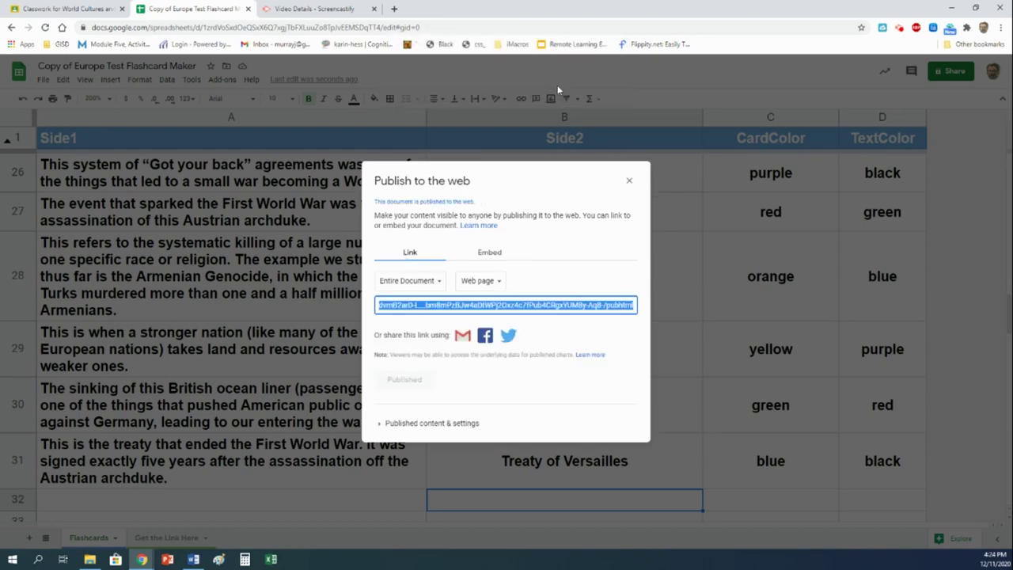
left_click(631, 181)
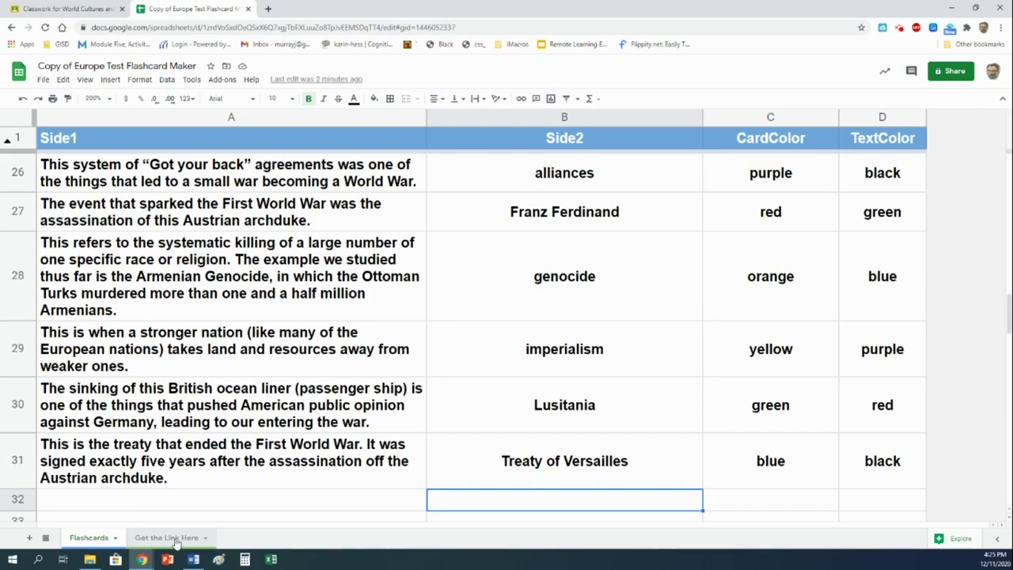
- Copy the Flippity flashcards link in A2 of the Get the Link Here sheet
left_click(181, 539)
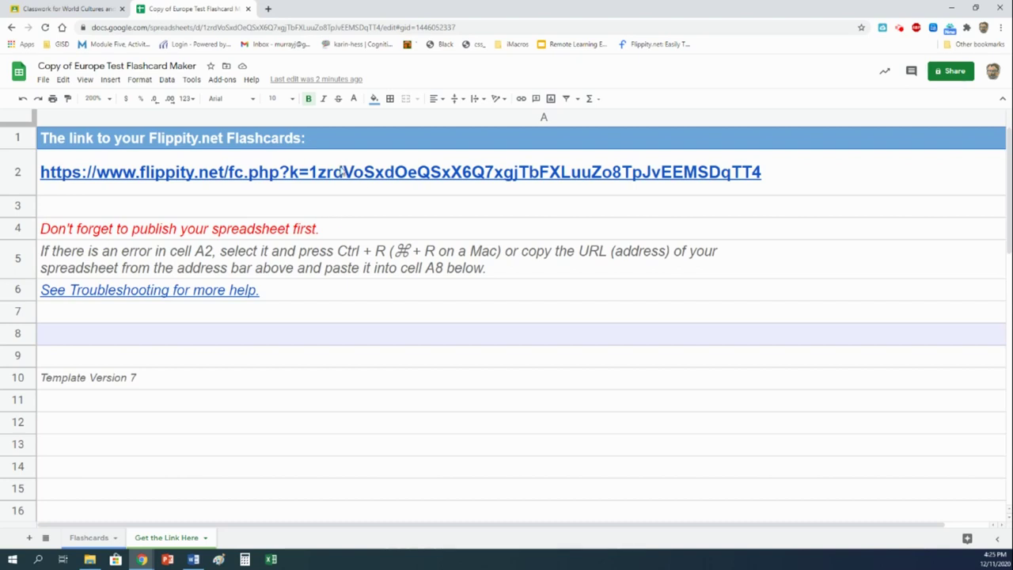
mouse_move(250, 175)
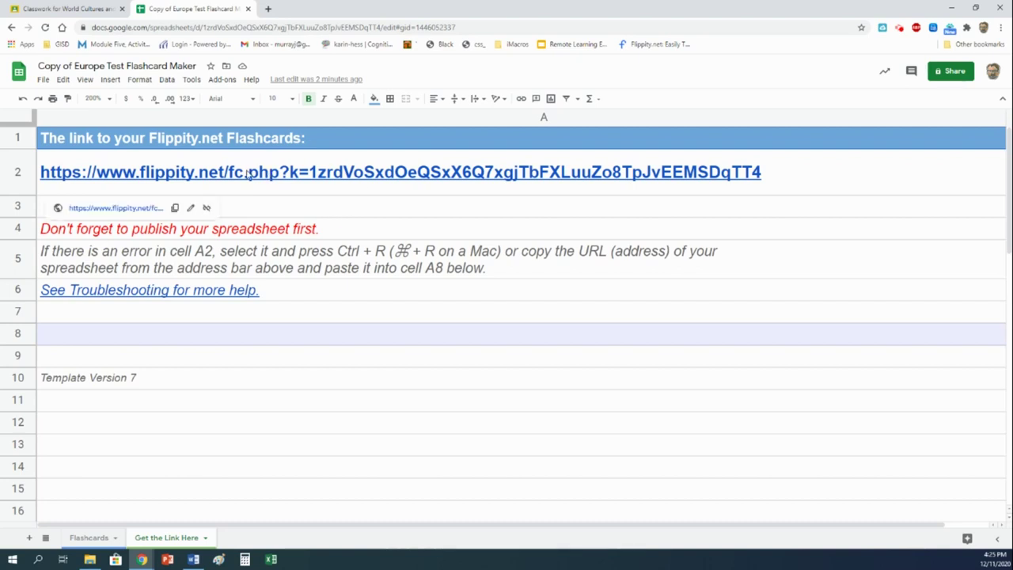
left_click(175, 208)
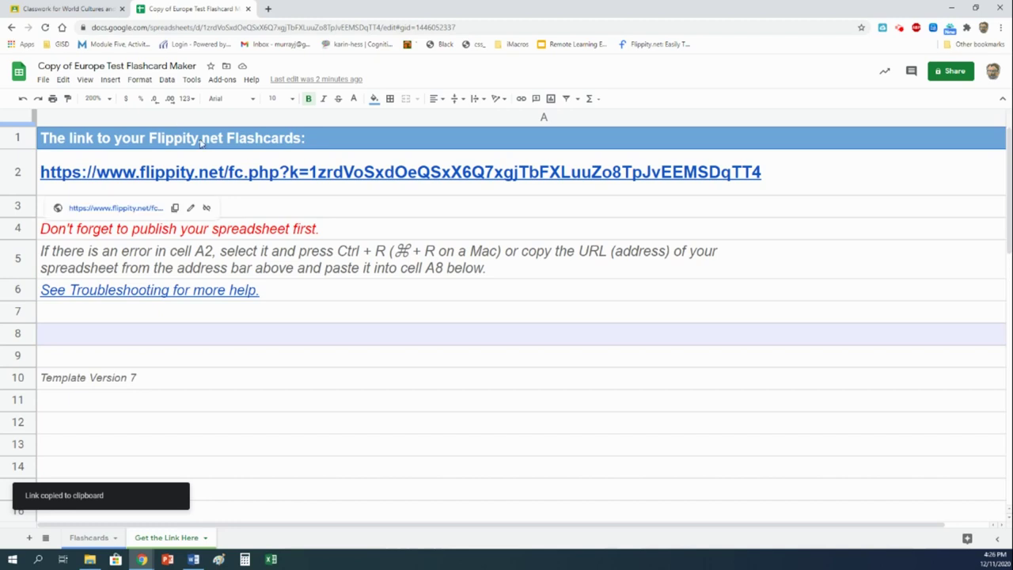
- Open the Europe Test flashcards turn-in form from Classroom and paste the copied link as the completed flashcards answer
left_click(67, 8)
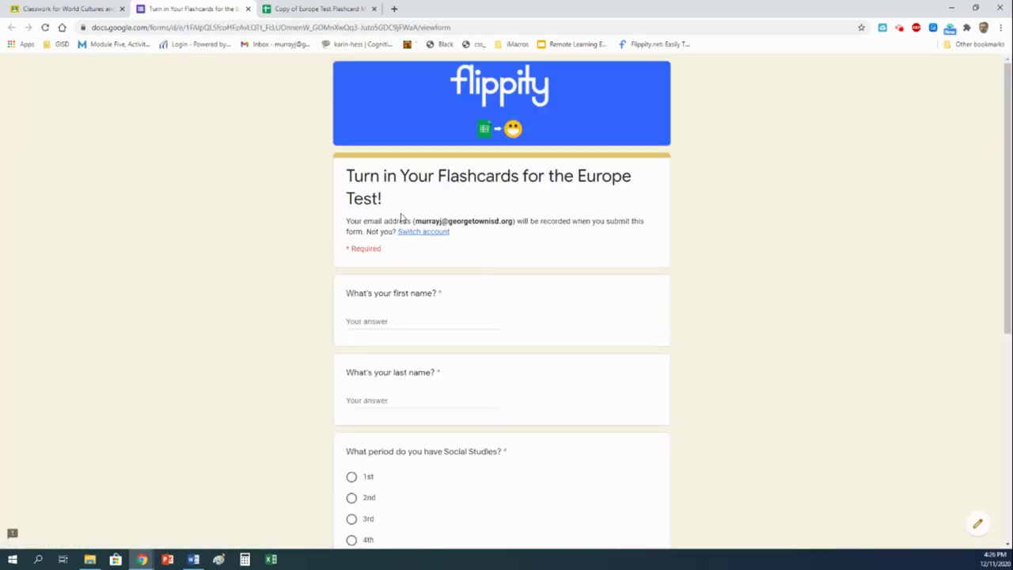
scroll(402, 216, "down", 5)
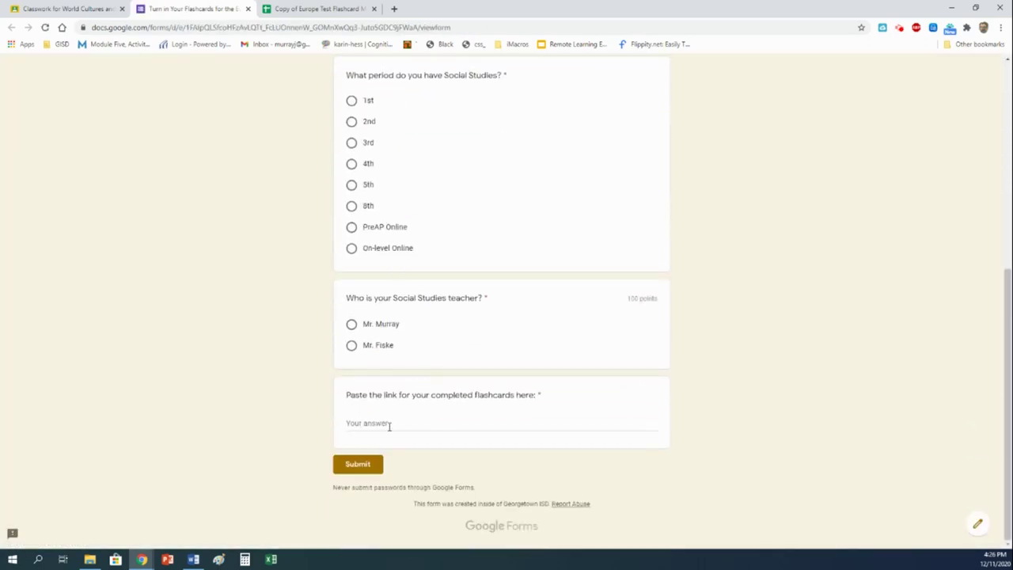
left_click(355, 421)
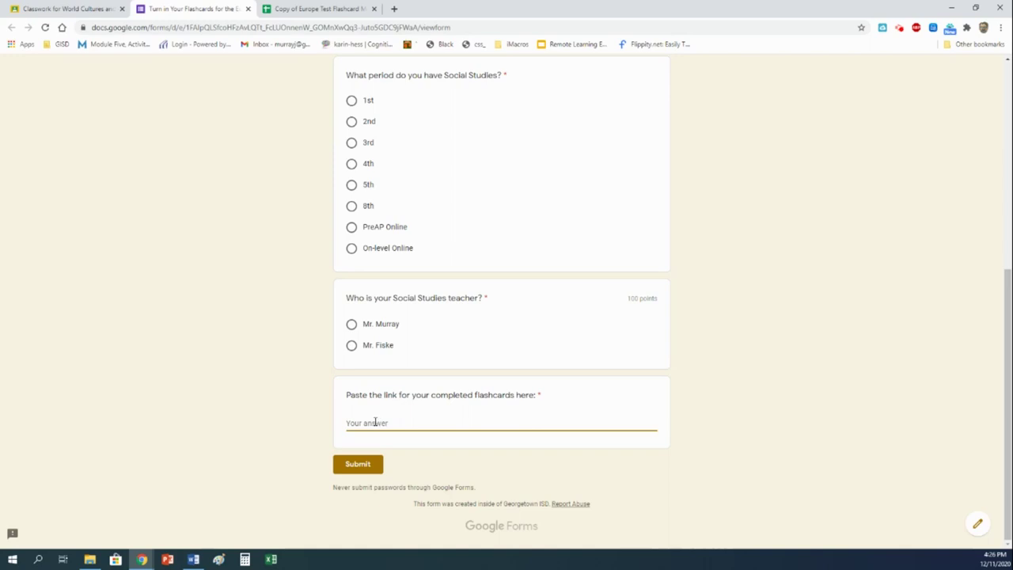
key("ctrl+v")
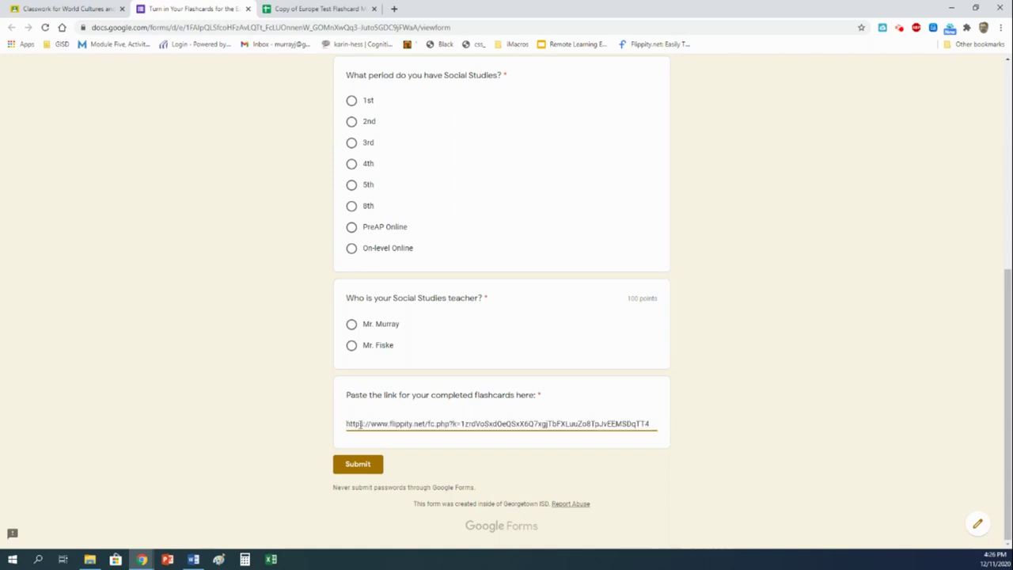
scroll(417, 344, "up", 6)
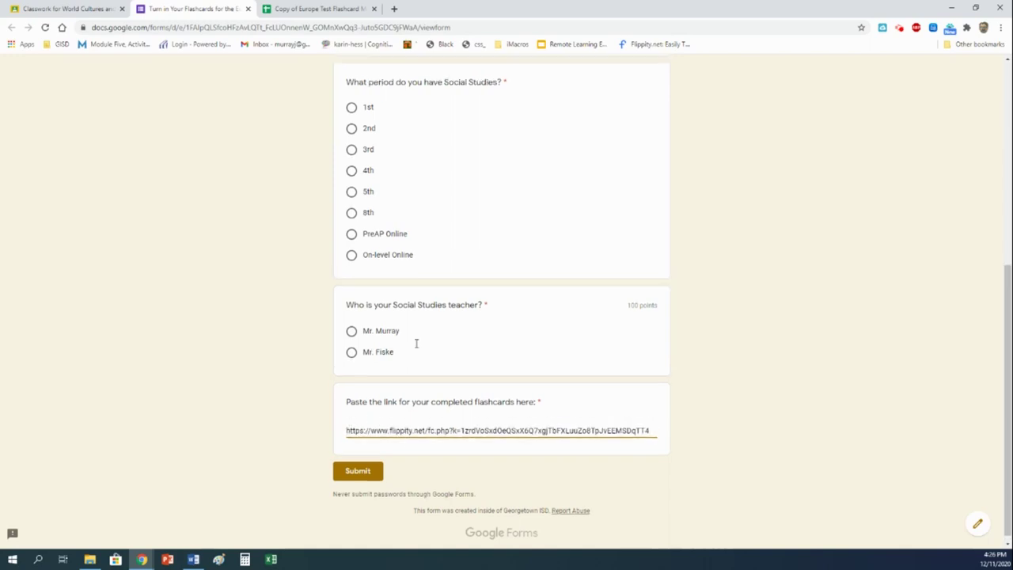
scroll(420, 328, "down", 6)
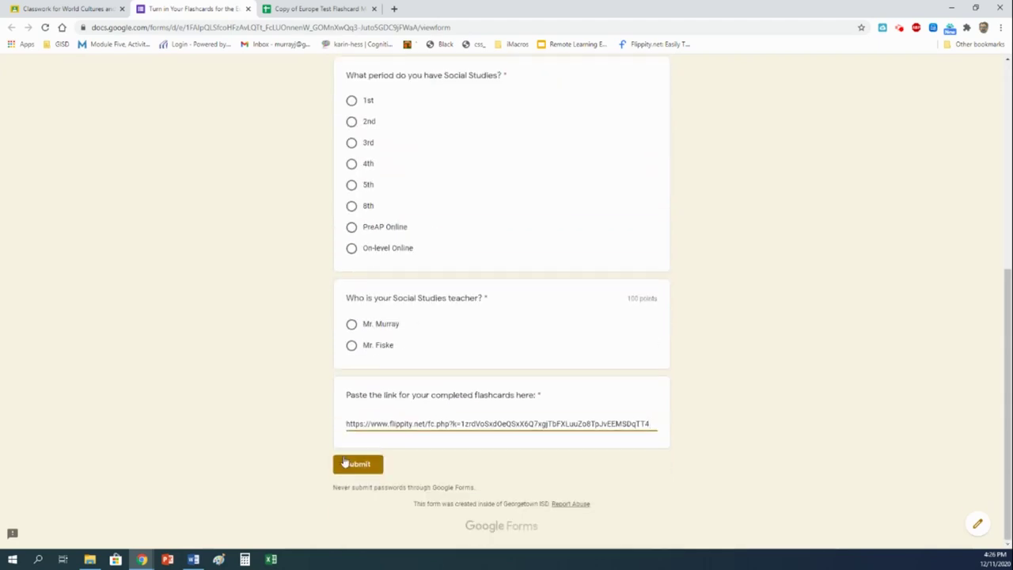
- Open the Flippity flashcards from the spreadsheet's link, shuffle the deck and flip the first card to its answer
left_click(315, 7)
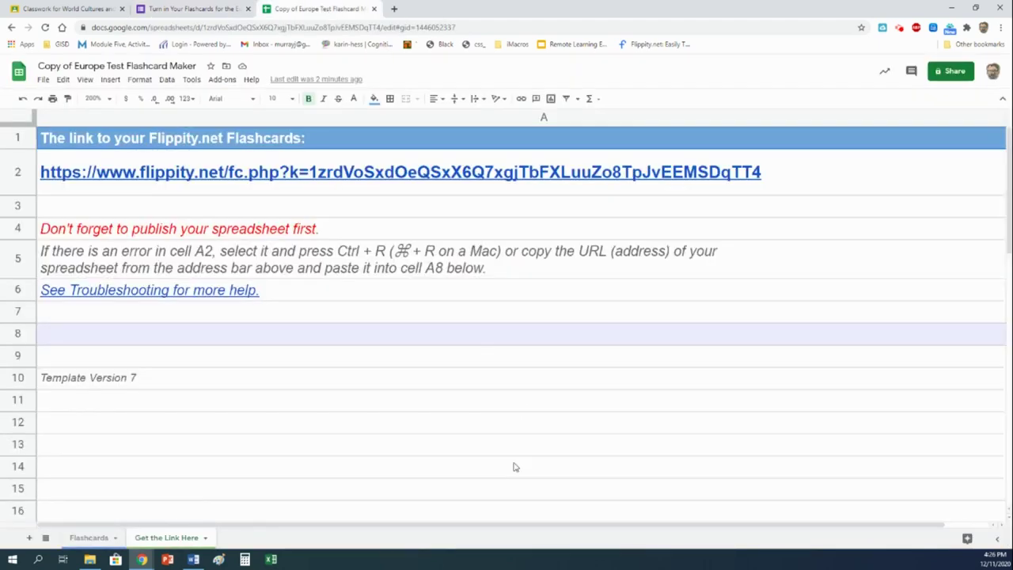
left_click(186, 174)
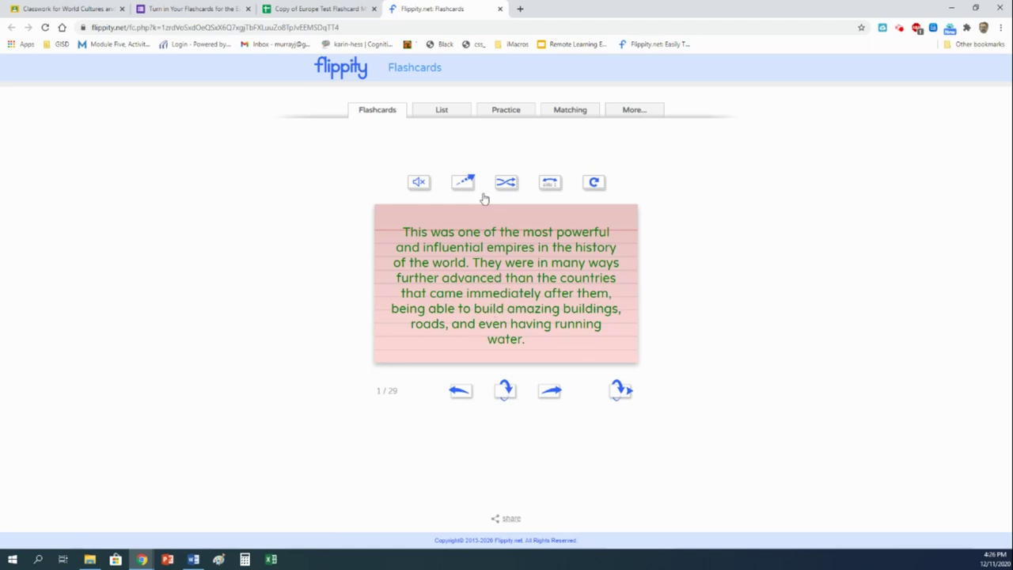
left_click(506, 182)
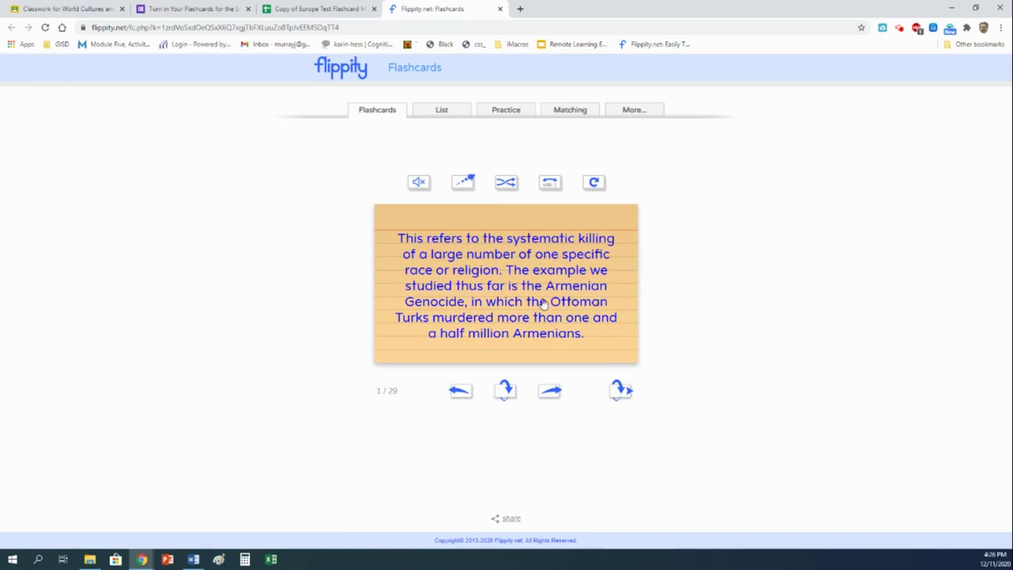
left_click(500, 275)
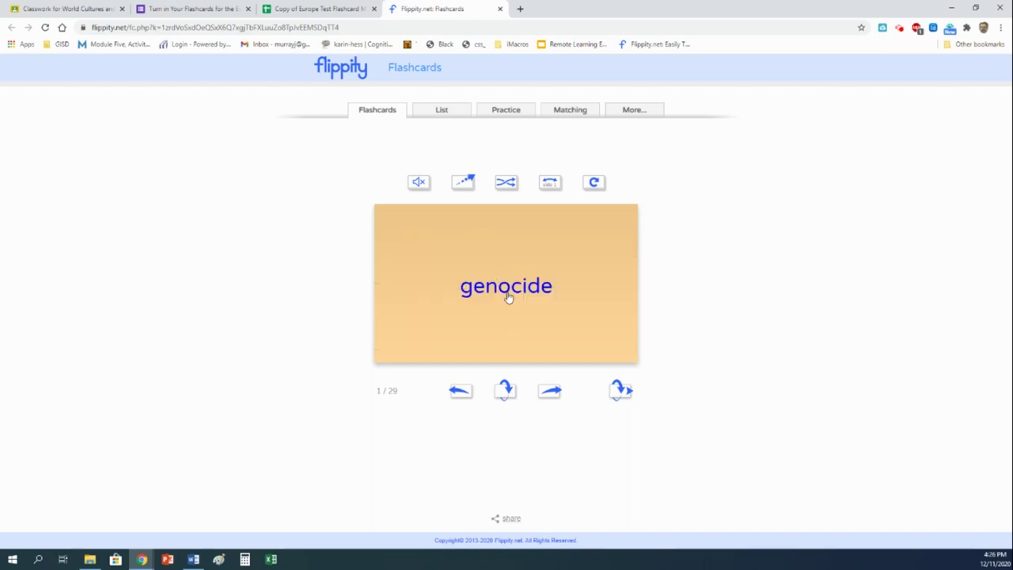
- Review the full list of flashcards with their Side 1 clues and Side 2 answers
left_click(431, 112)
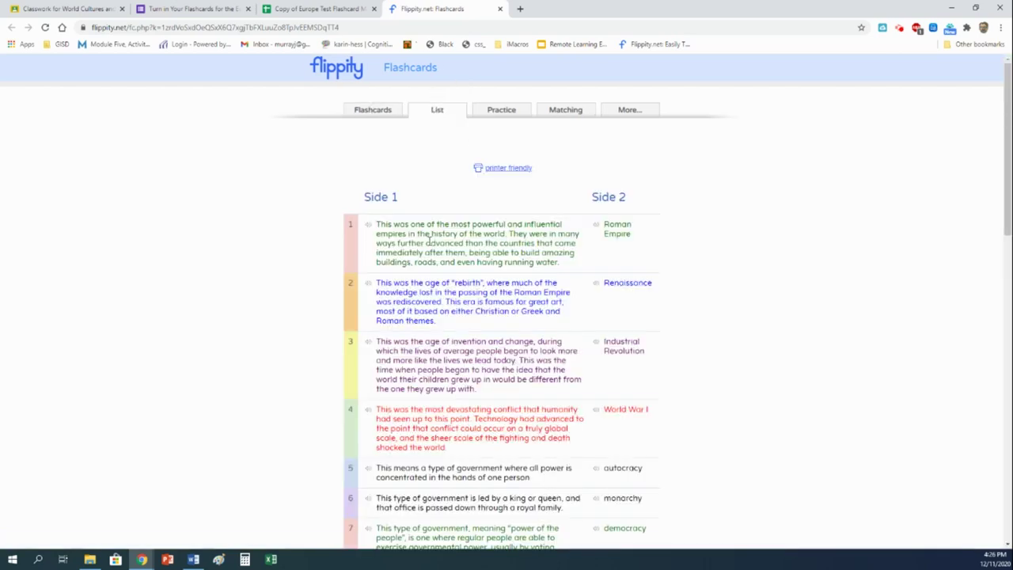
scroll(419, 229, "down", 10)
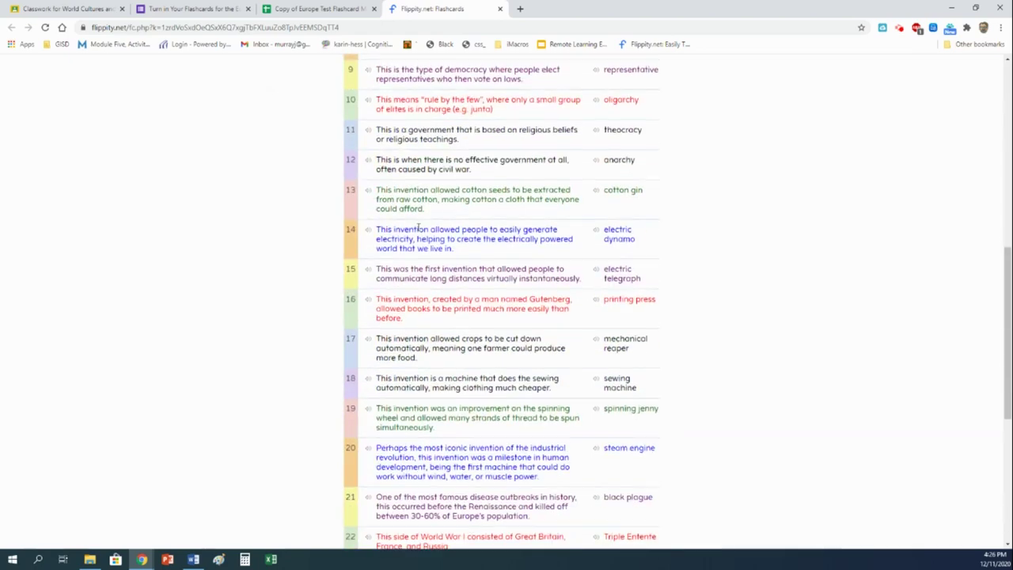
scroll(419, 229, "down", 2)
scroll(422, 214, "up", 12)
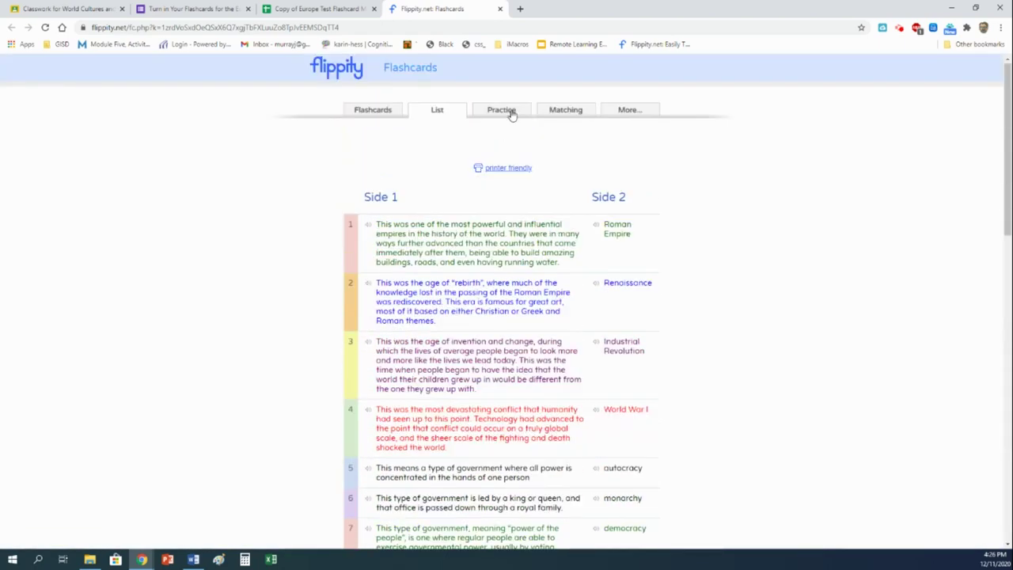
- Answer the first practice question with "Roman Empire" and check the answer
left_click(511, 112)
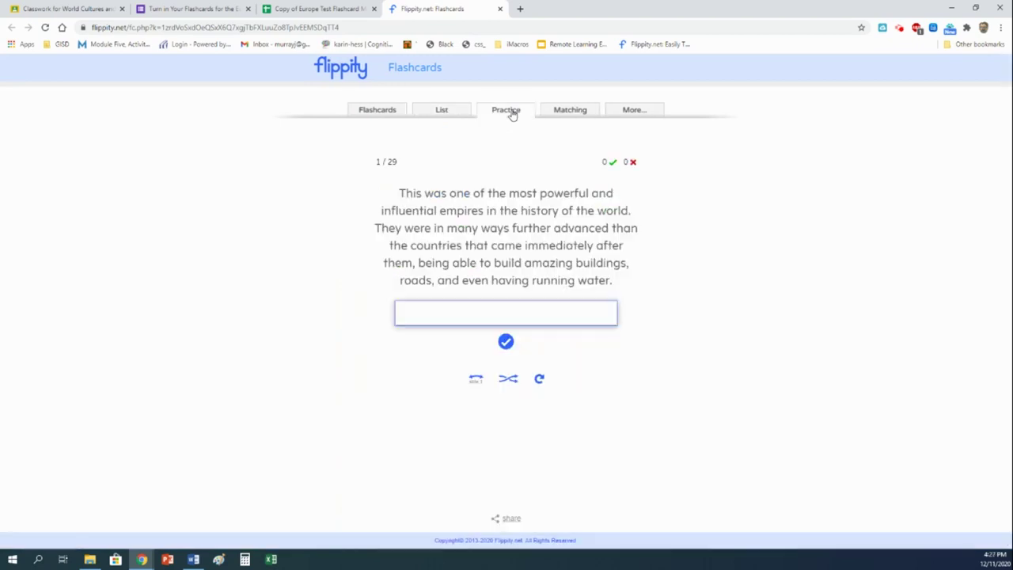
left_click(481, 319)
type("Ro")
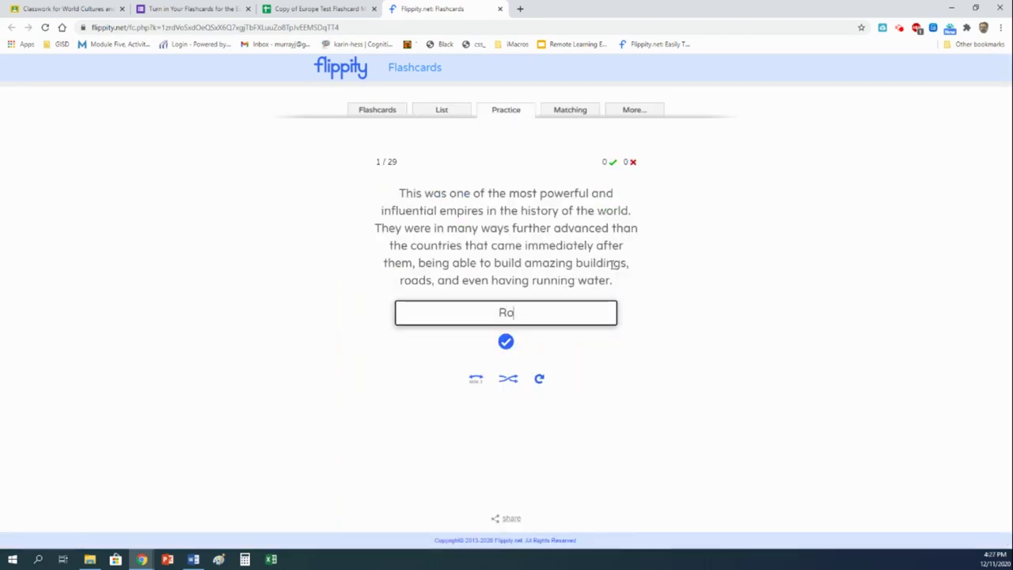
type("man Empire")
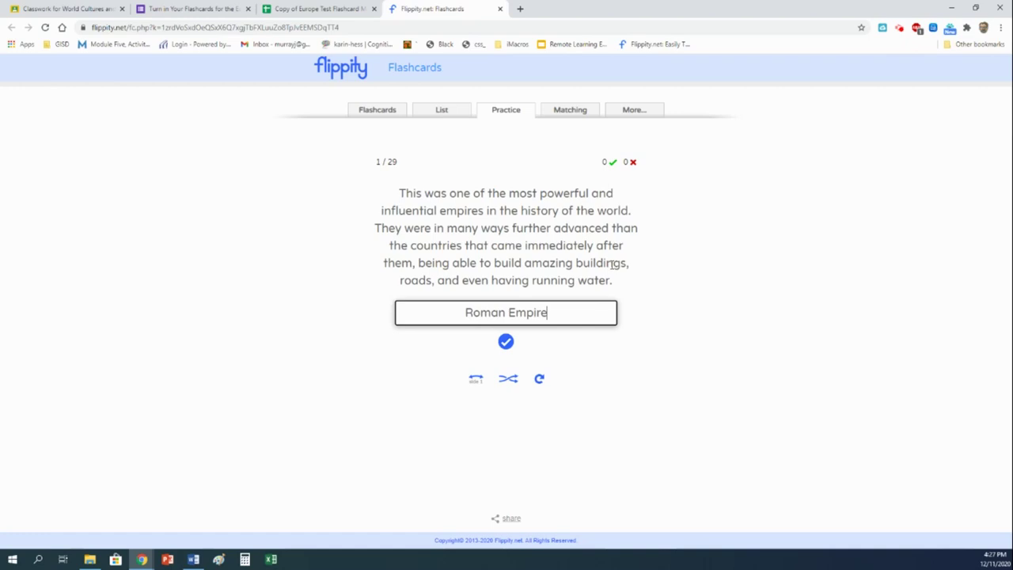
left_click(508, 342)
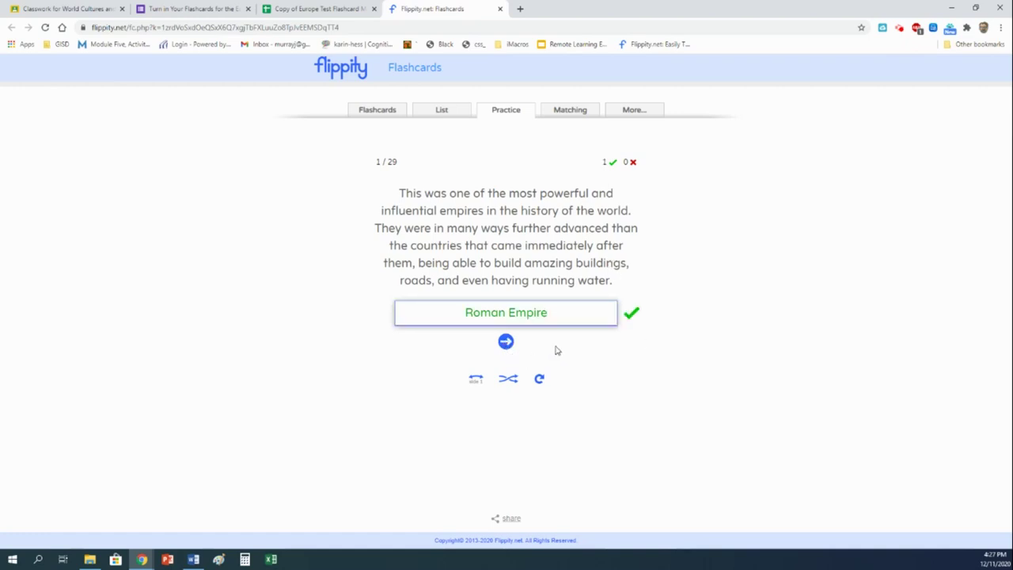
- In the matching game, pair the clue about easily generating electricity with "electric dynamo"
left_click(569, 112)
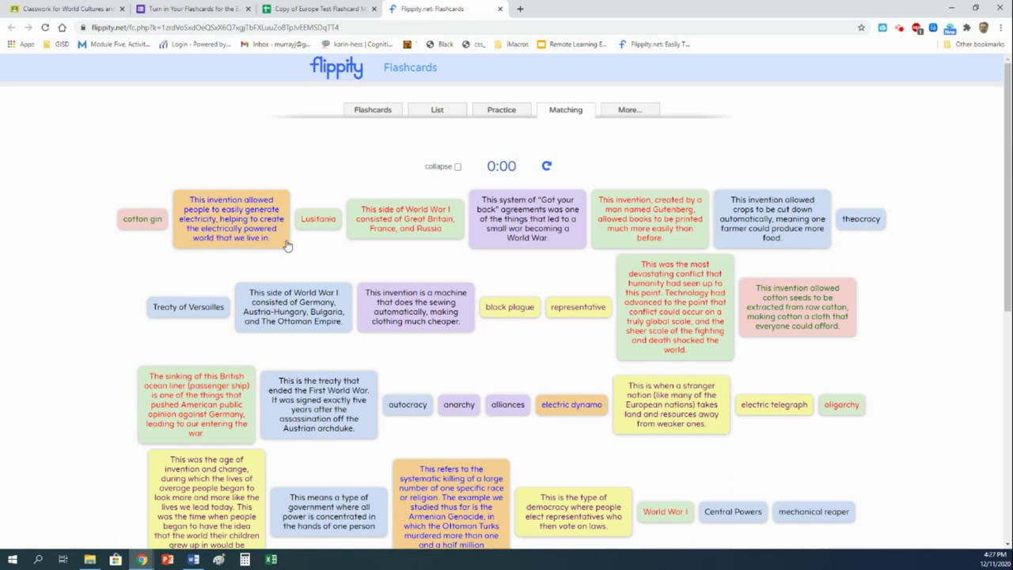
left_click(243, 218)
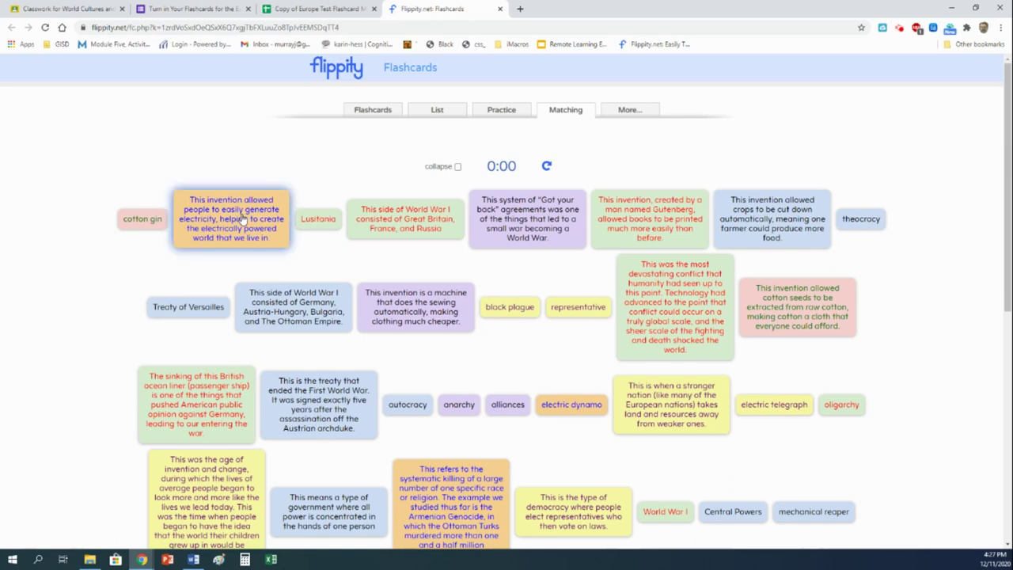
left_click(571, 411)
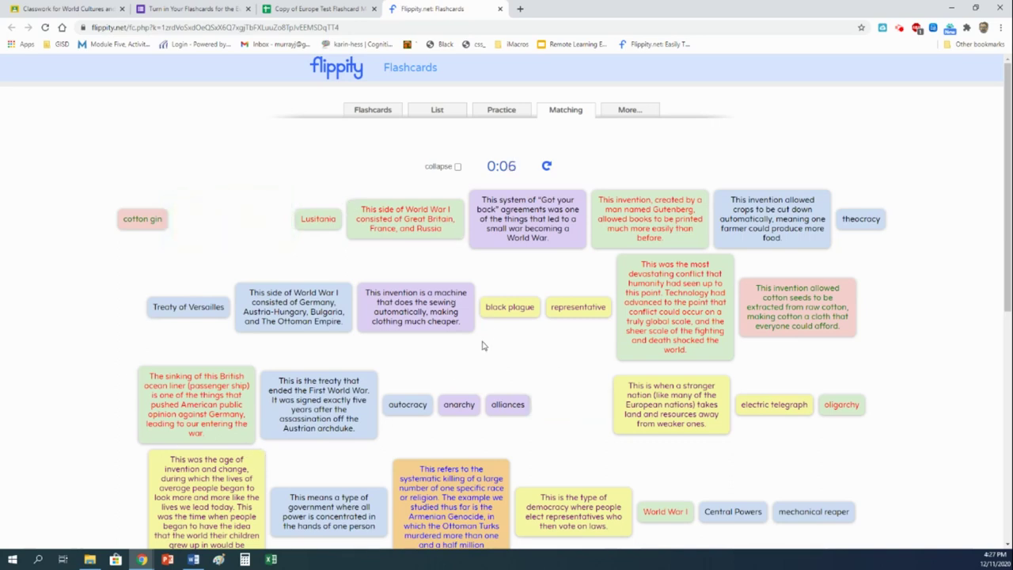
- Look through the additional Flippity activities that the flashcard terms can be sent to
left_click(623, 114)
scroll(475, 181, "down", 7)
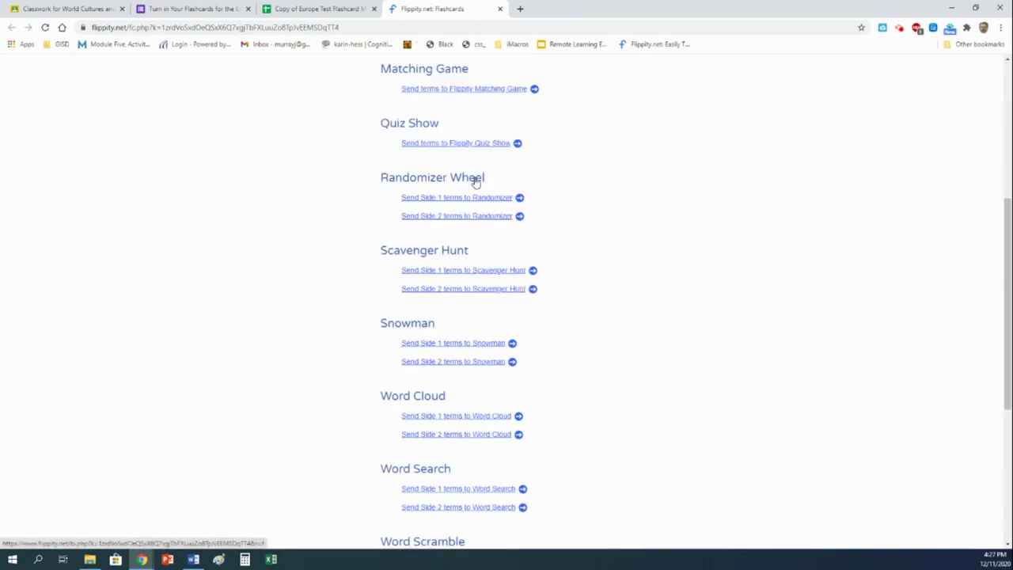
scroll(475, 179, "up", 7)
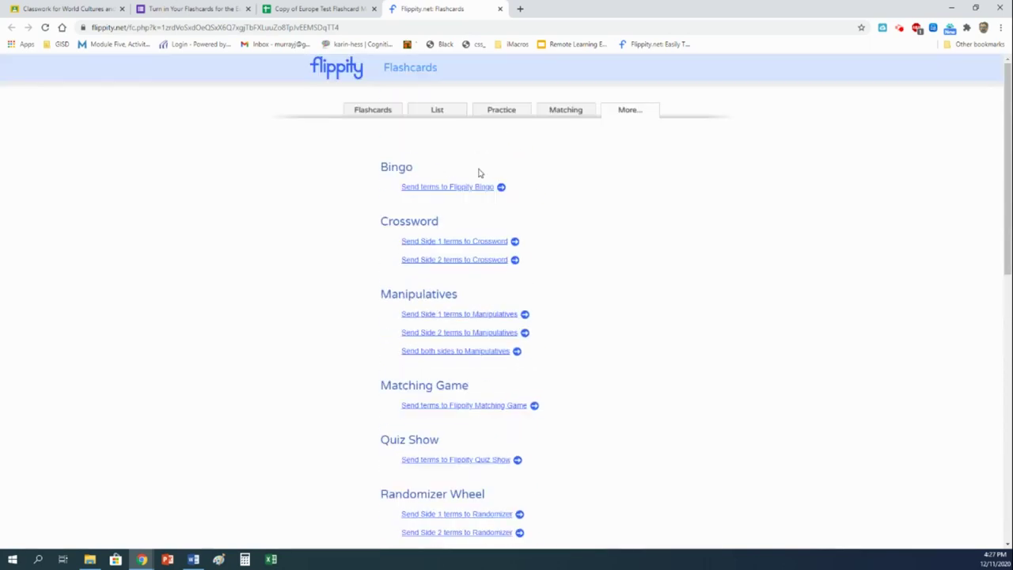
- Return to the shuffled flashcards and advance to the second card
left_click(566, 111)
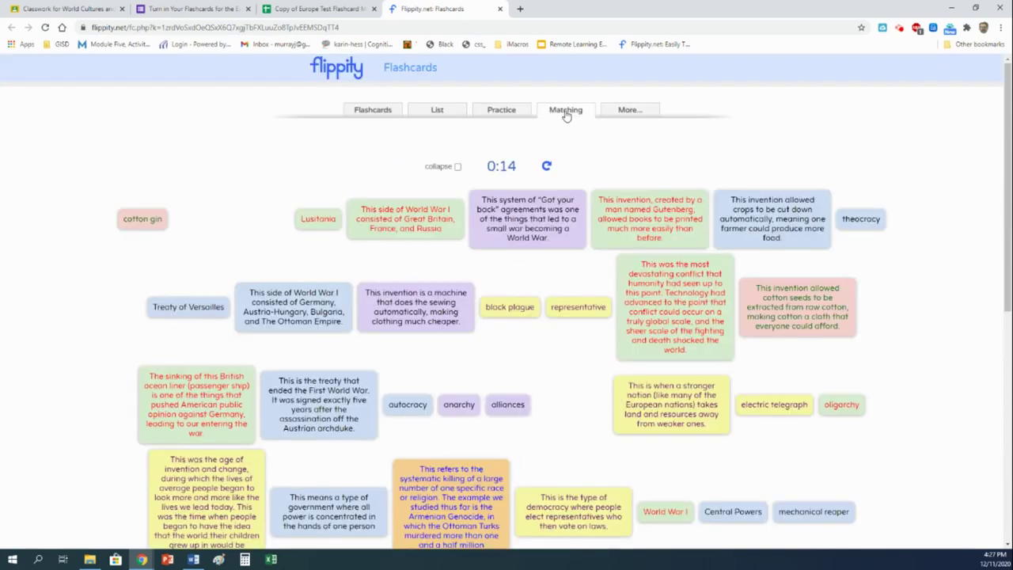
left_click(386, 113)
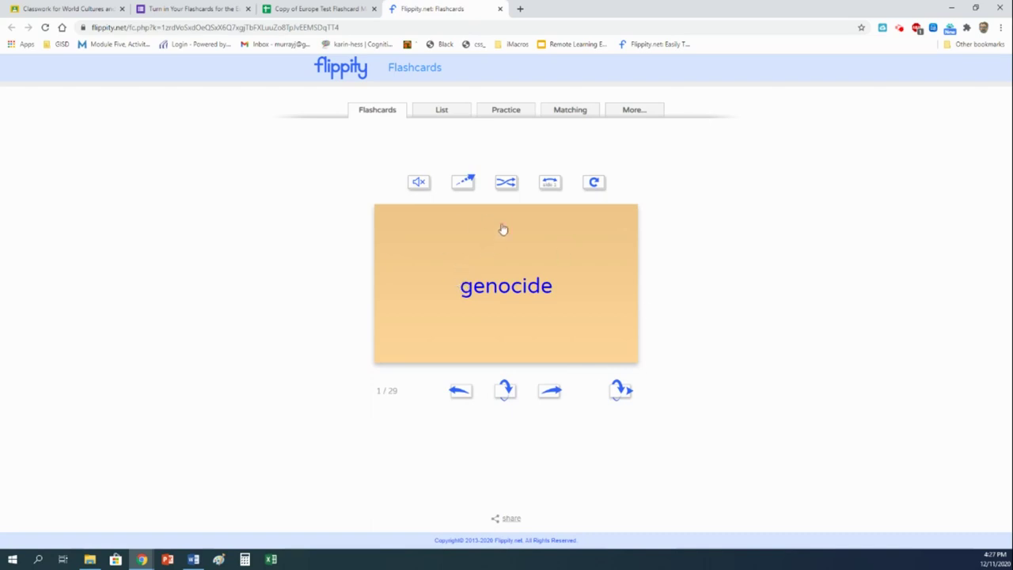
left_click(524, 268)
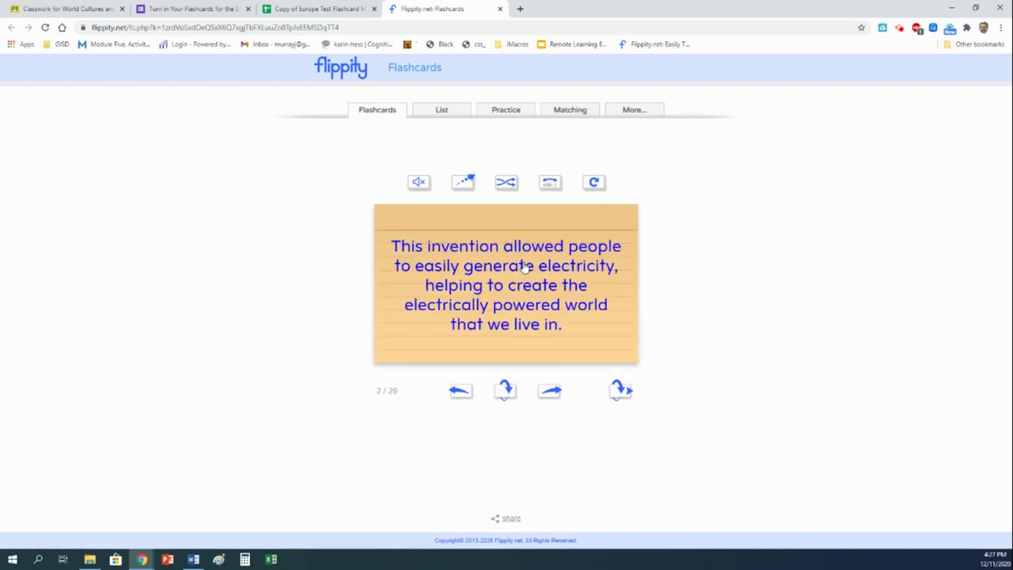